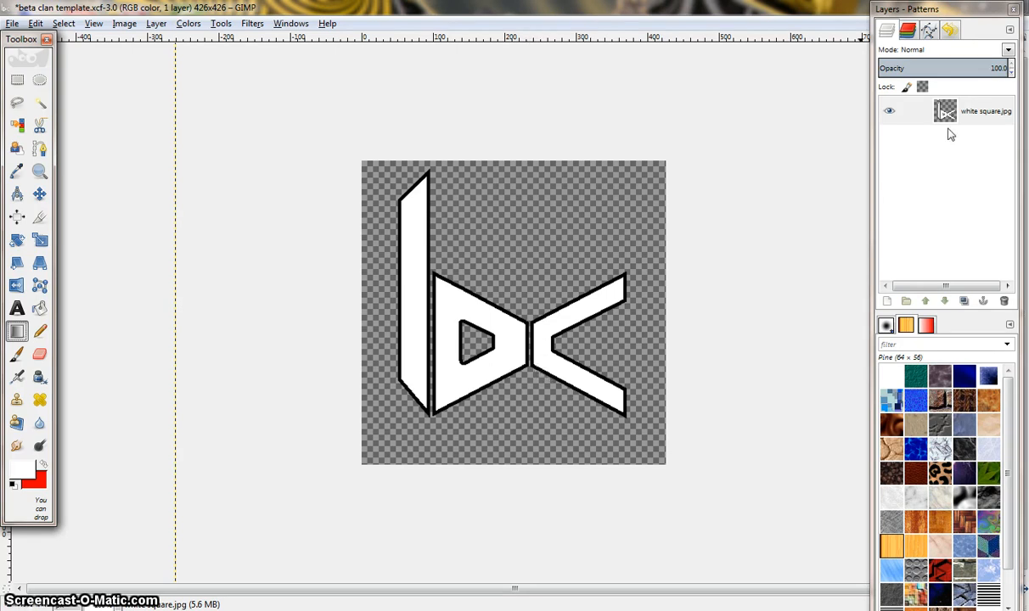
- Duplicate the logo layer, hide the upper copy and make the lower layer active
left_click(964, 302)
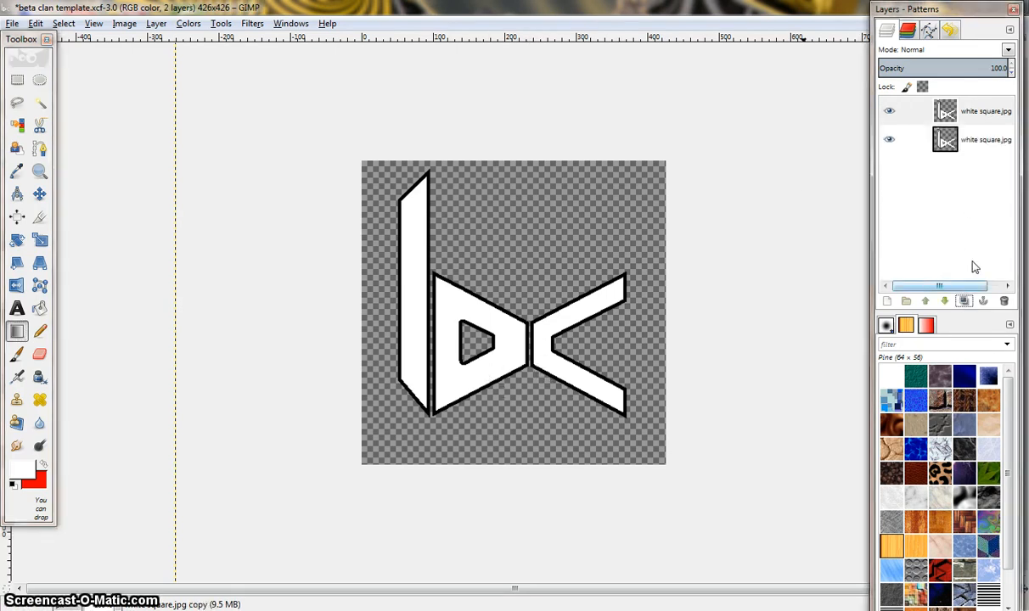
left_click(891, 115)
left_click(961, 145)
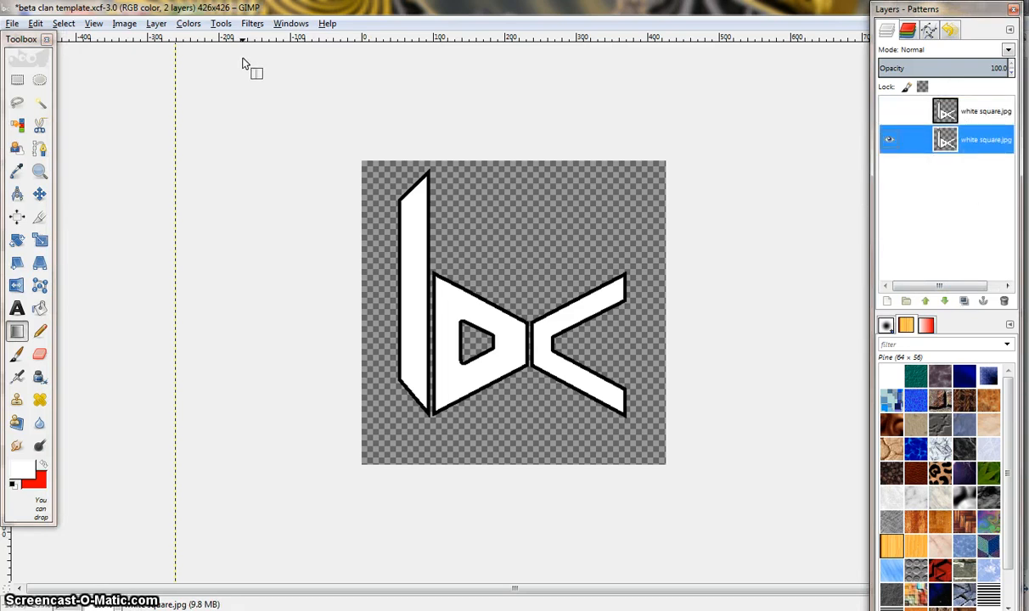
- Apply a linear Motion Blur with length 40 and angle 10 to the lower logo layer
left_click(252, 23)
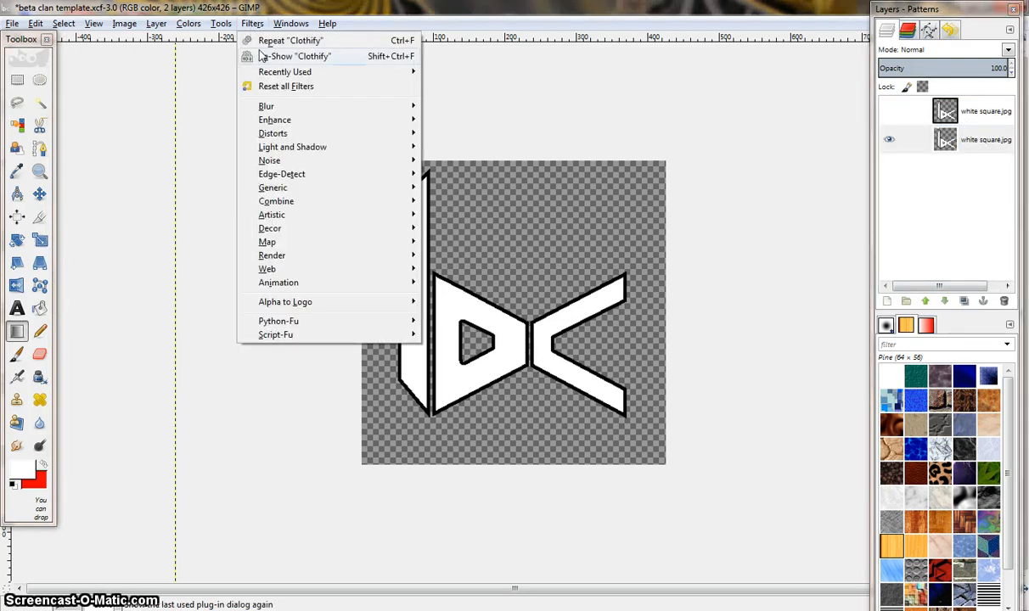
mouse_move(280, 106)
left_click(437, 133)
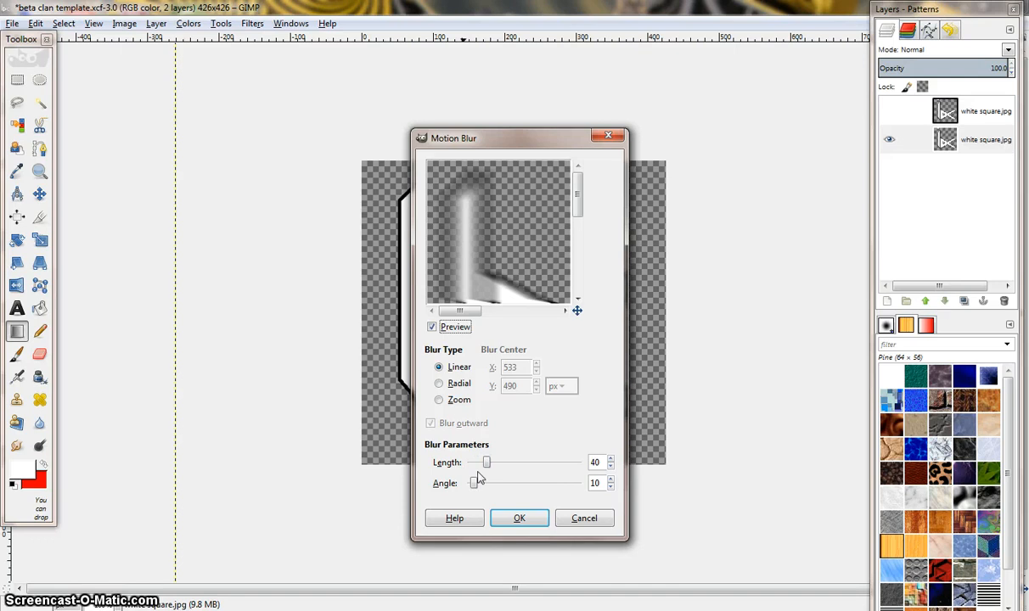
left_click(519, 517)
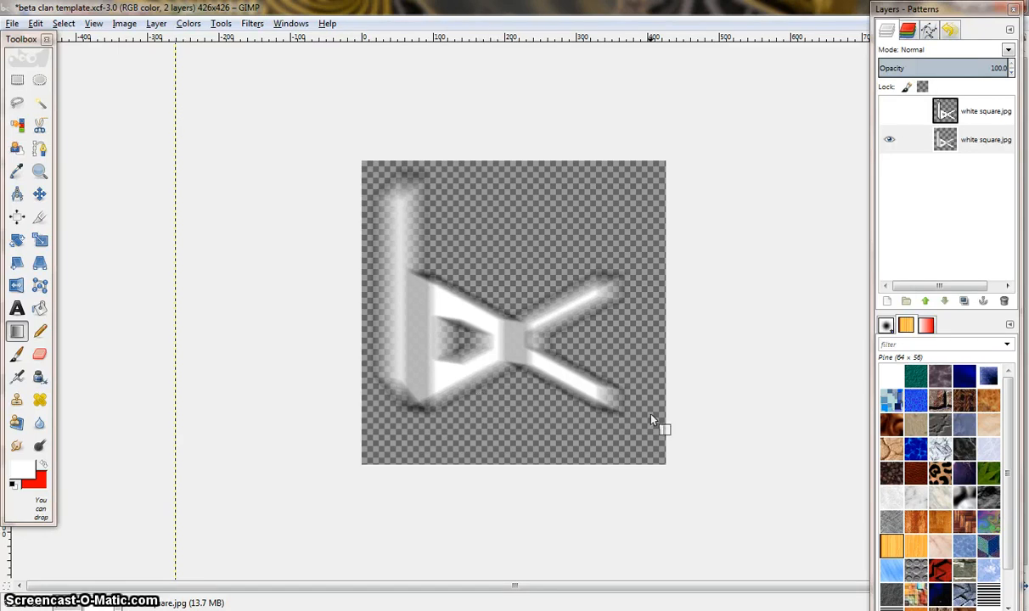
- Duplicate the blurred layer repeatedly until the image has 39 layers, building up a solid extrusion
left_click(964, 303)
left_click(965, 303)
left_click(964, 303)
left_click(965, 303)
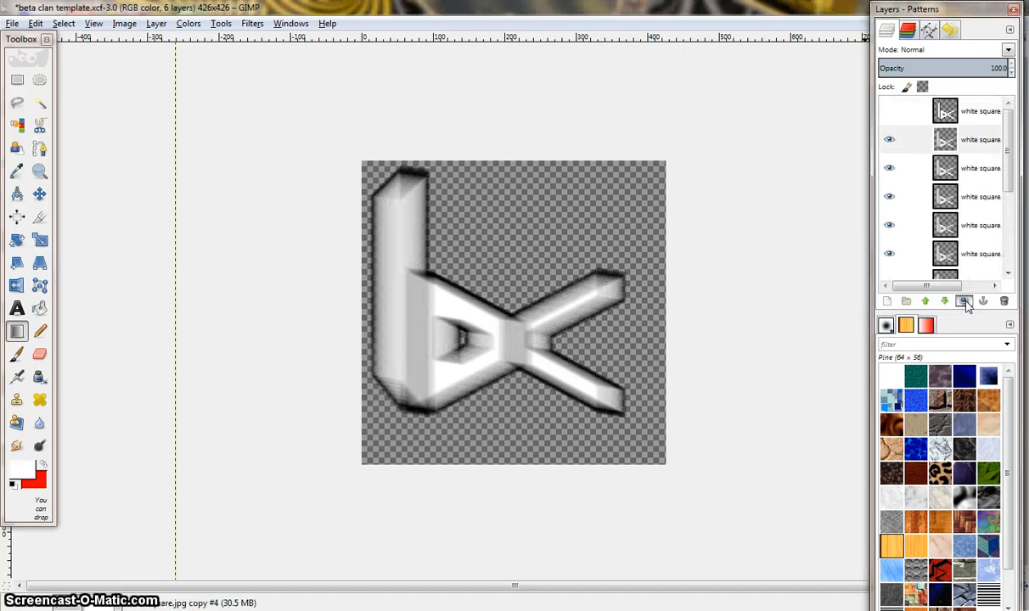
left_click(965, 302)
left_click(965, 302)
left_click(965, 302)
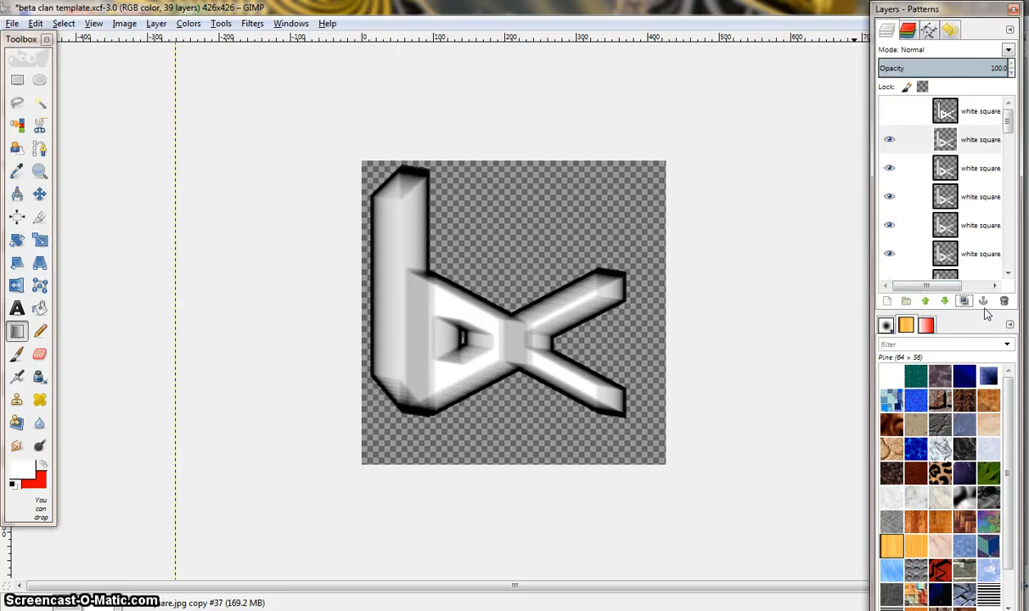
- Merge all visible blurred layers into one, expanded as necessary, leaving the hidden front logo layer out
right_click(961, 202)
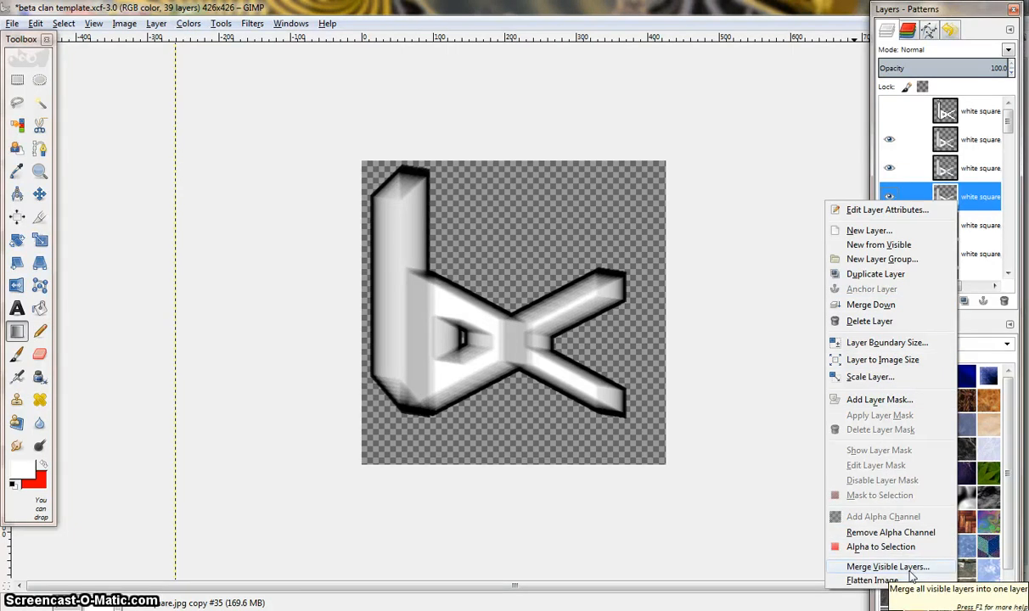
left_click(911, 576)
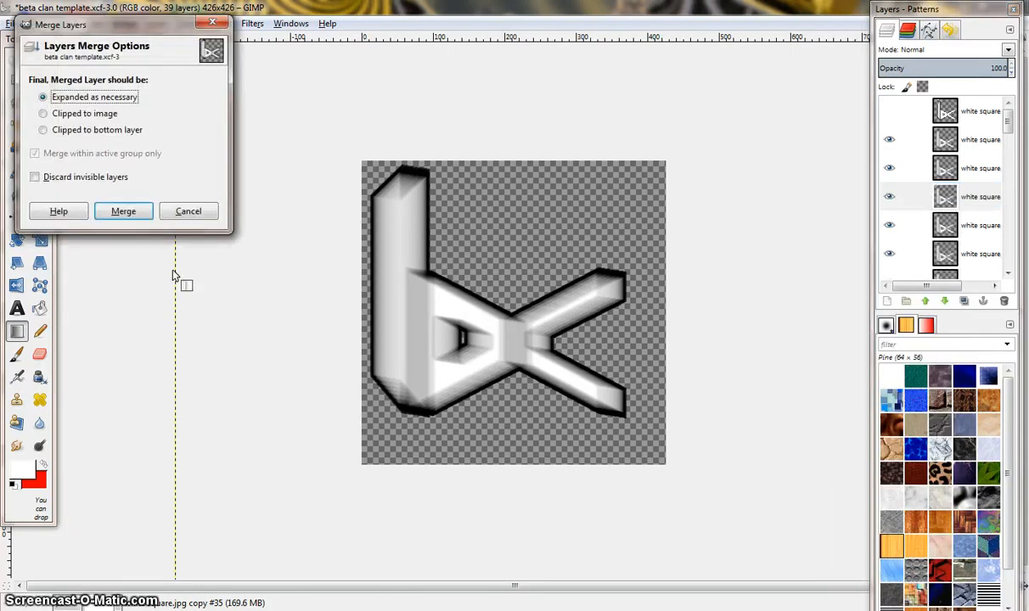
left_click(121, 213)
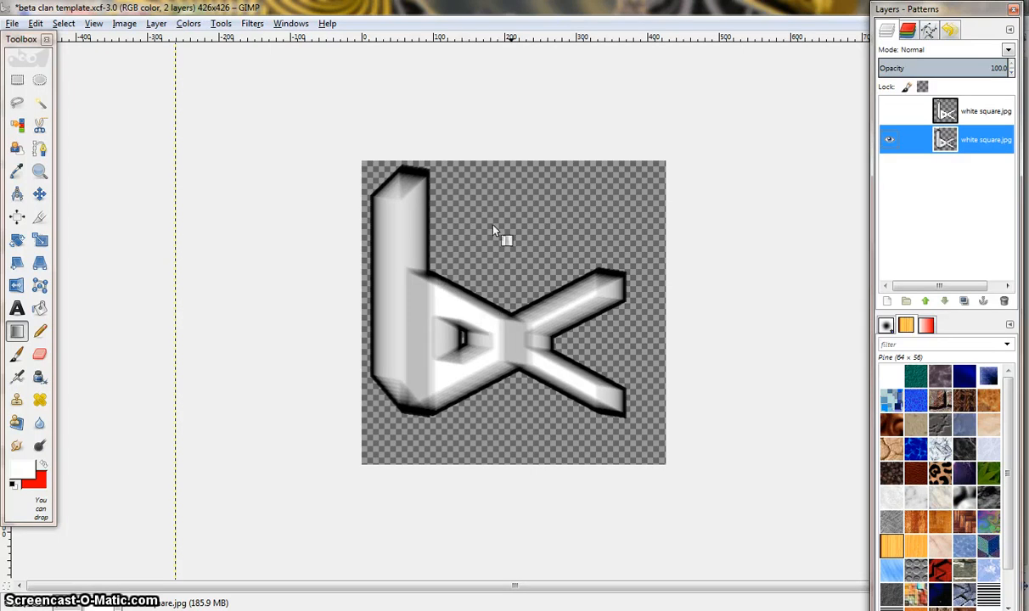
- Compare the merged extrusion with the front logo layer shown and hidden
left_click(889, 112)
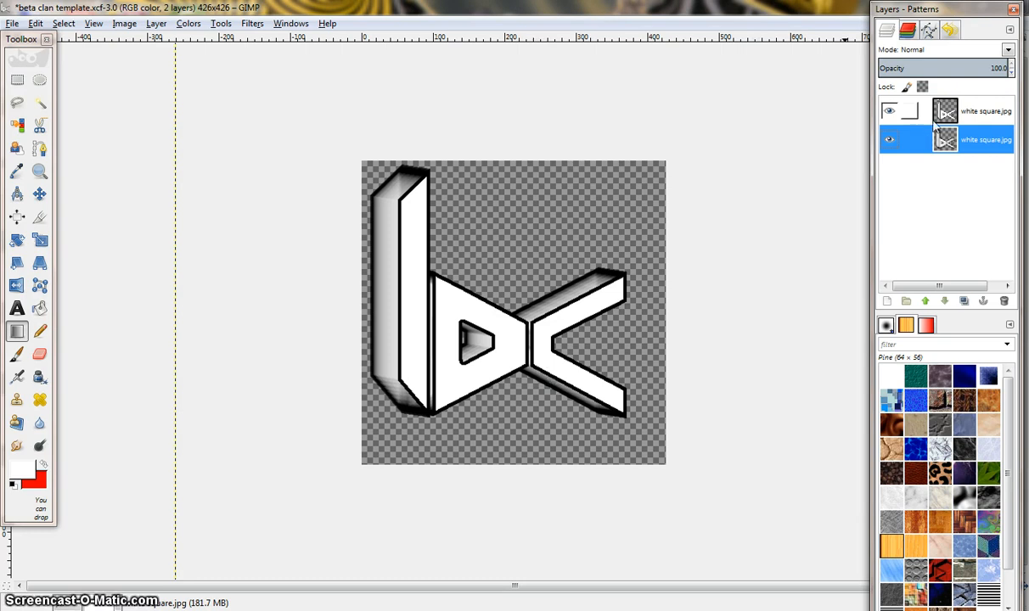
left_click(889, 112)
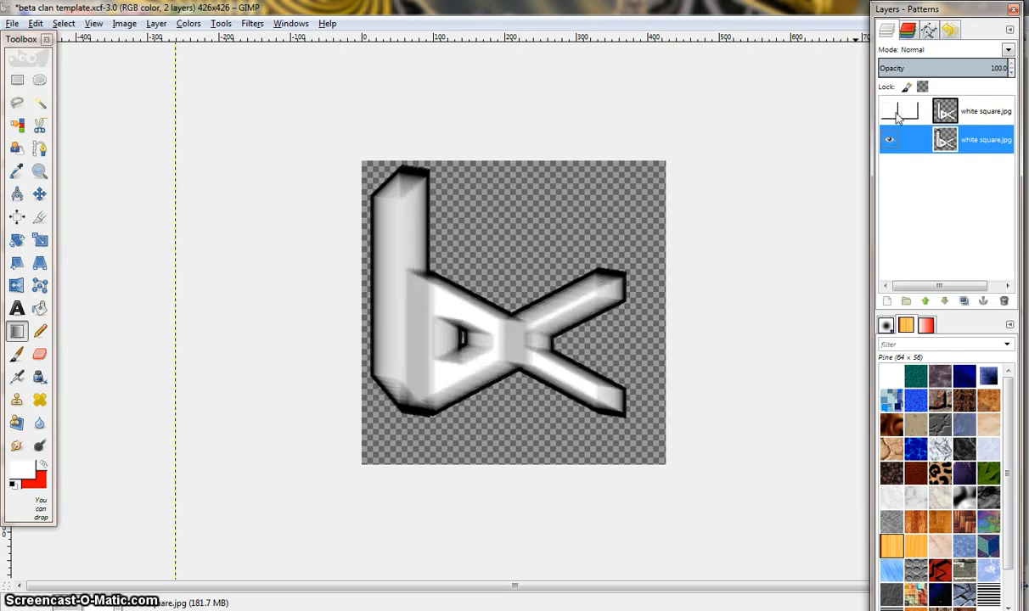
left_click(889, 112)
left_click(889, 112)
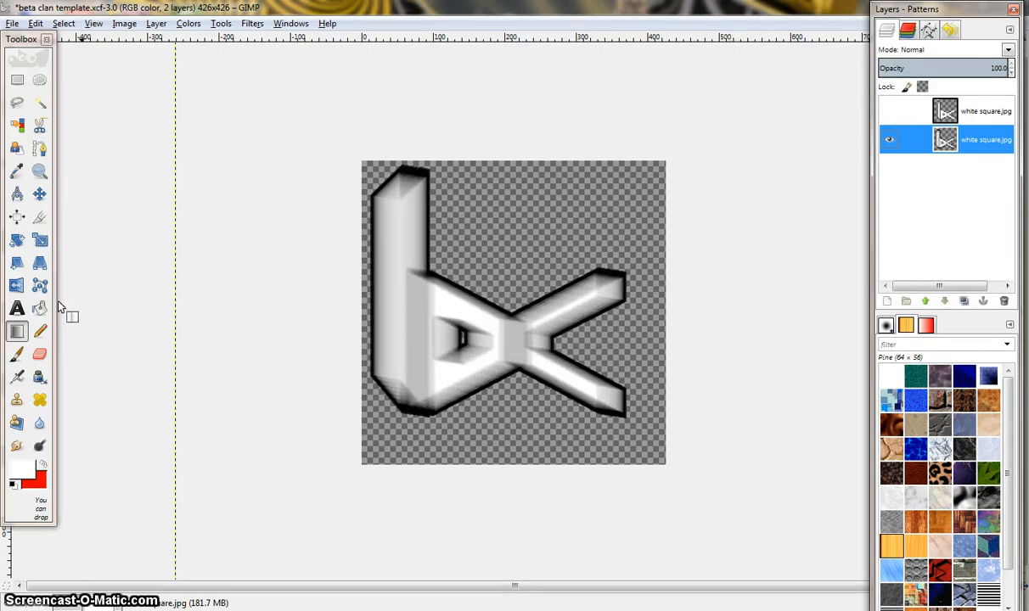
- Outline the outer silhouette of the blurred logo corner by corner with a closed polygonal free selection
left_click(17, 102)
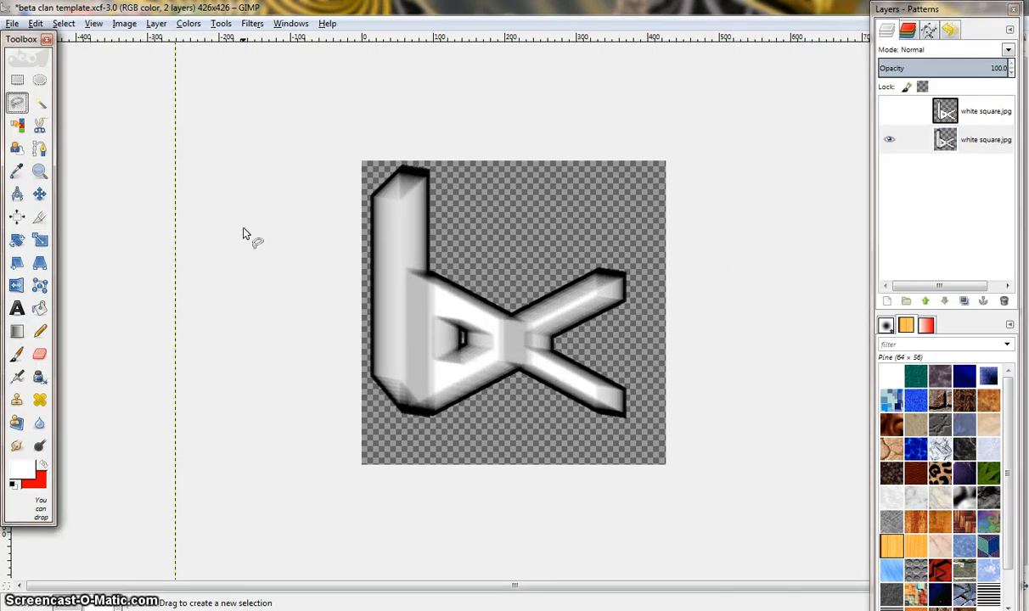
left_click(373, 371)
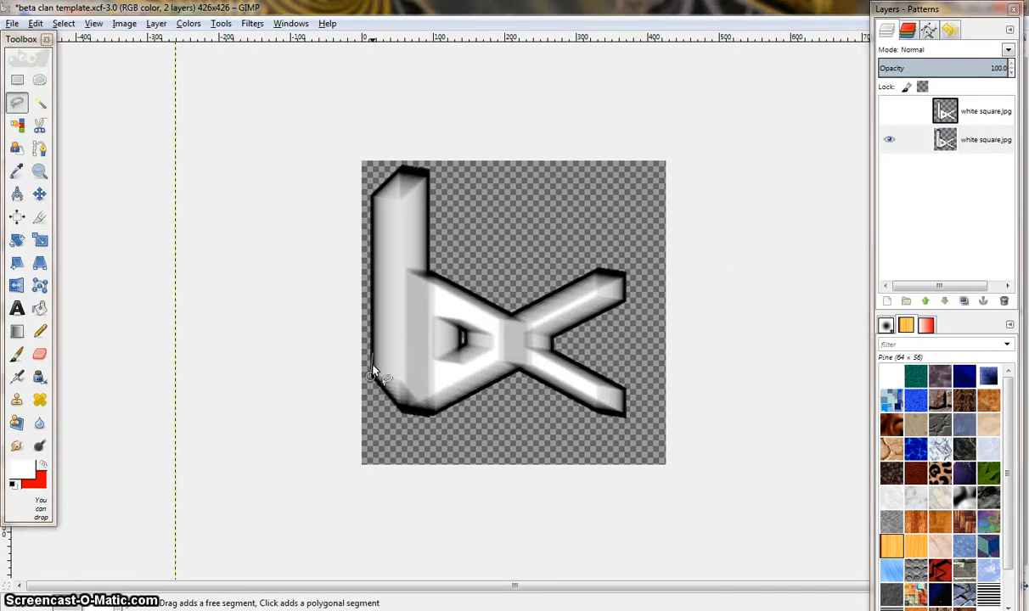
left_click(370, 194)
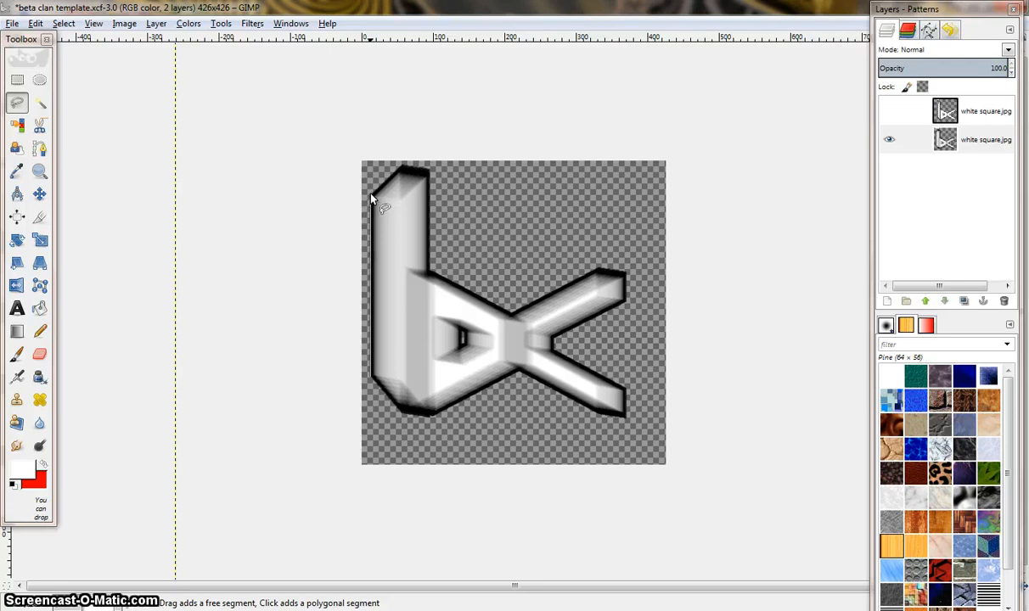
left_click(401, 164)
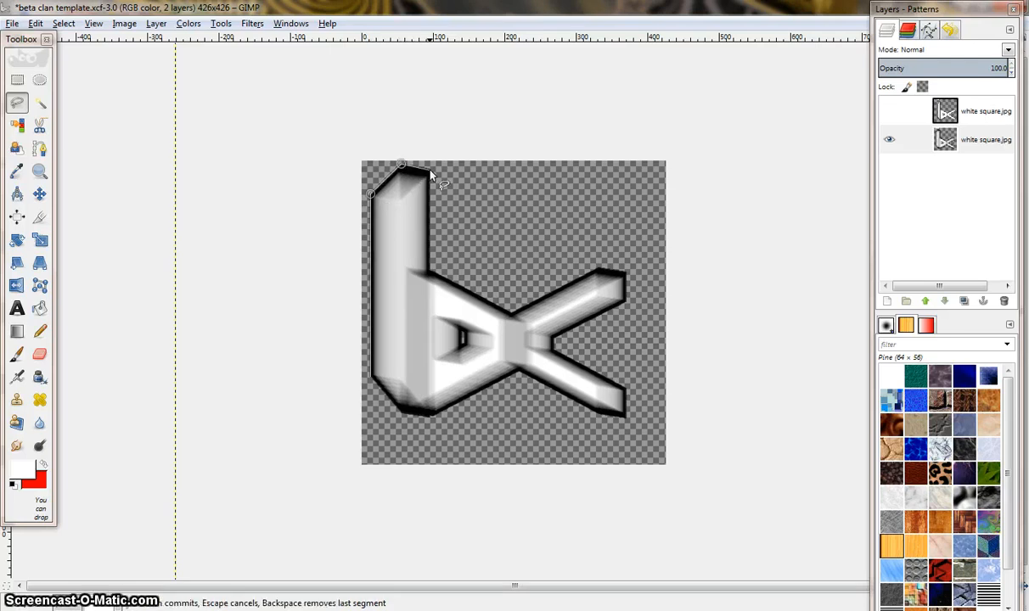
left_click(429, 171)
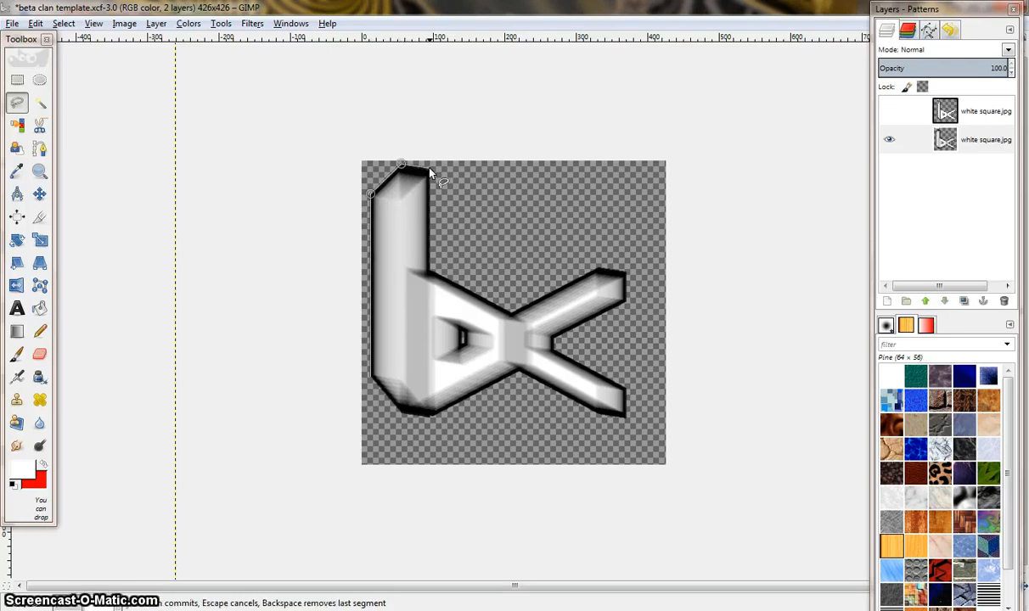
left_click(429, 273)
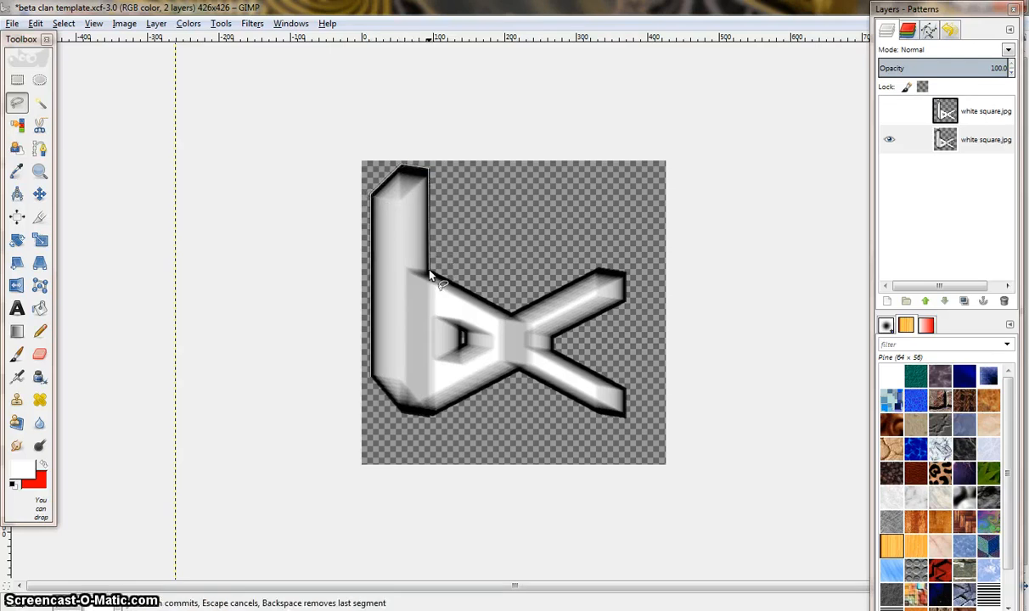
left_click(510, 319)
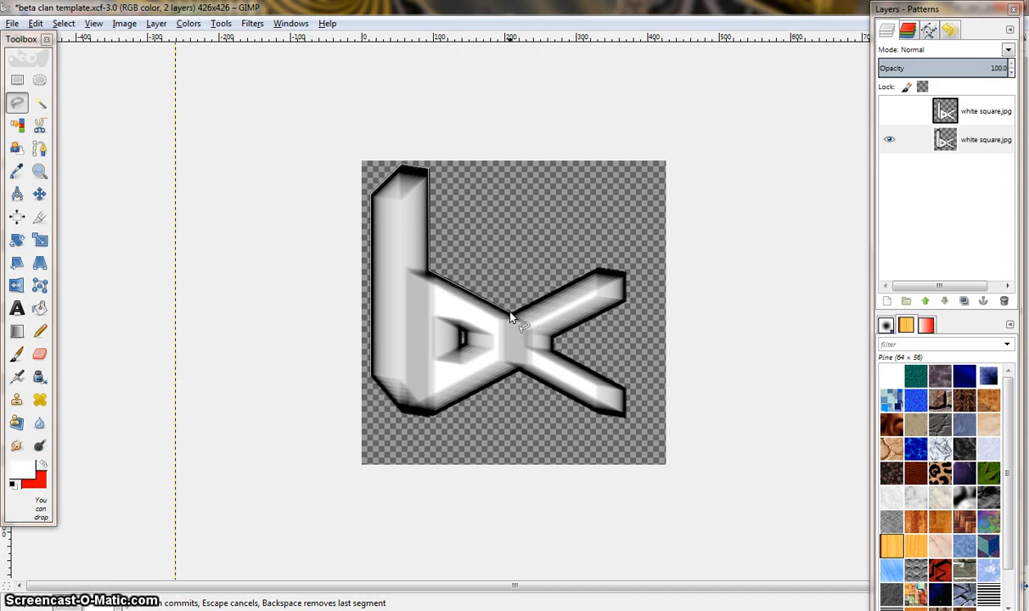
left_click(599, 270)
left_click(624, 273)
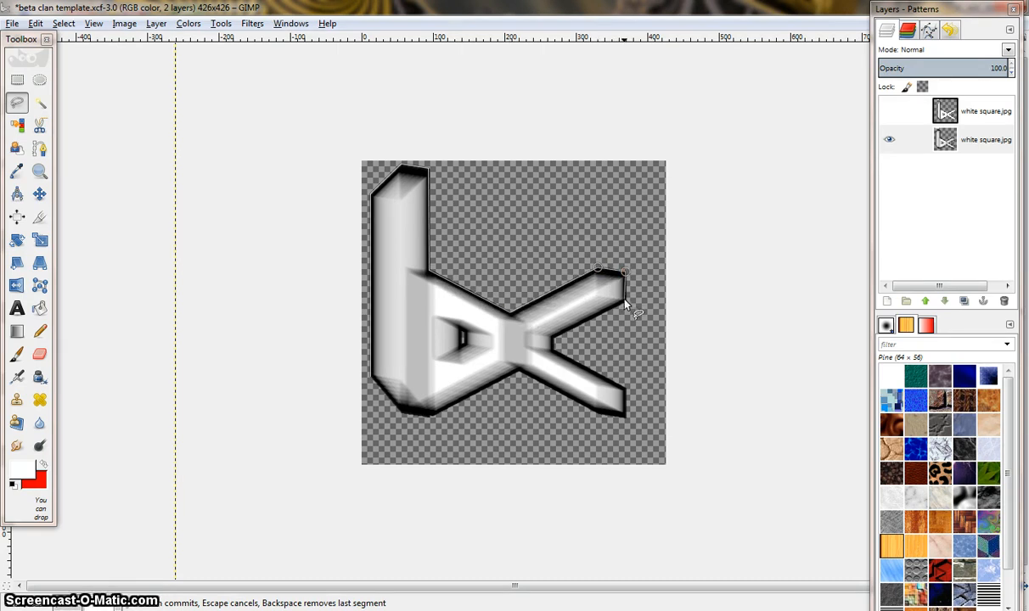
key("BackSpace")
key("BackSpace")
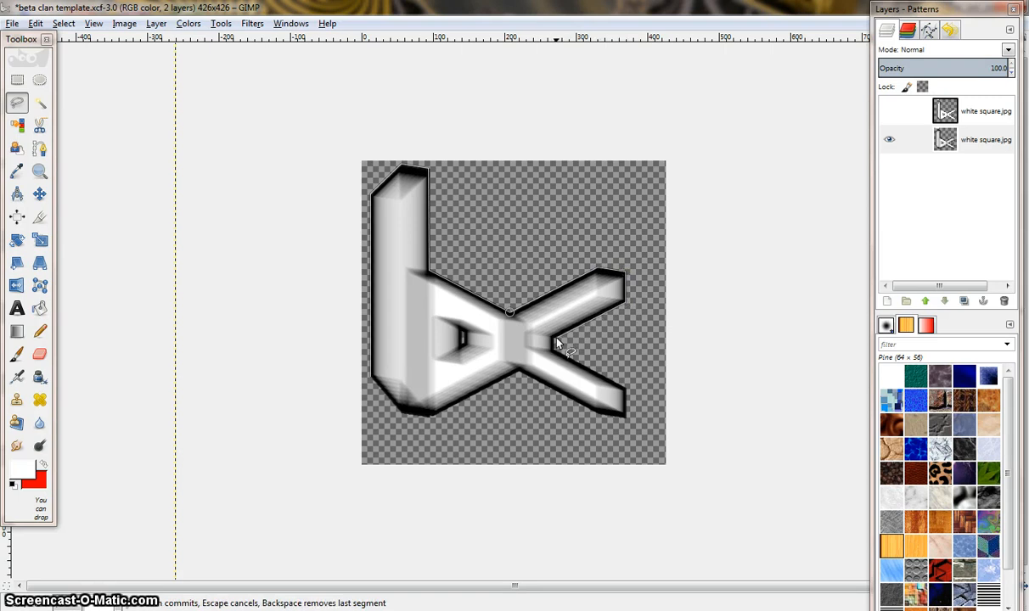
left_click(553, 338)
left_click(554, 348)
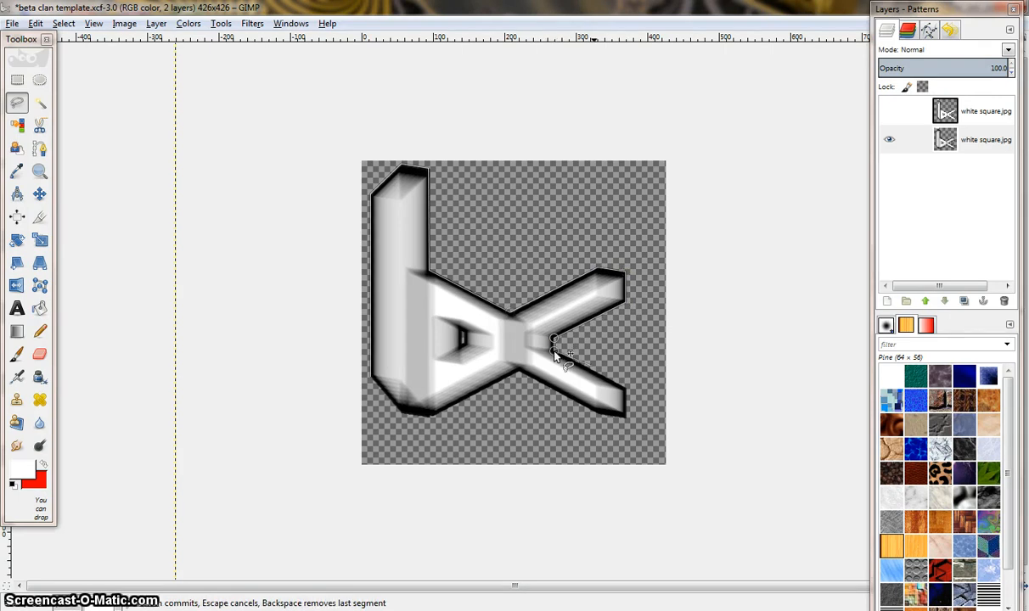
left_click(624, 389)
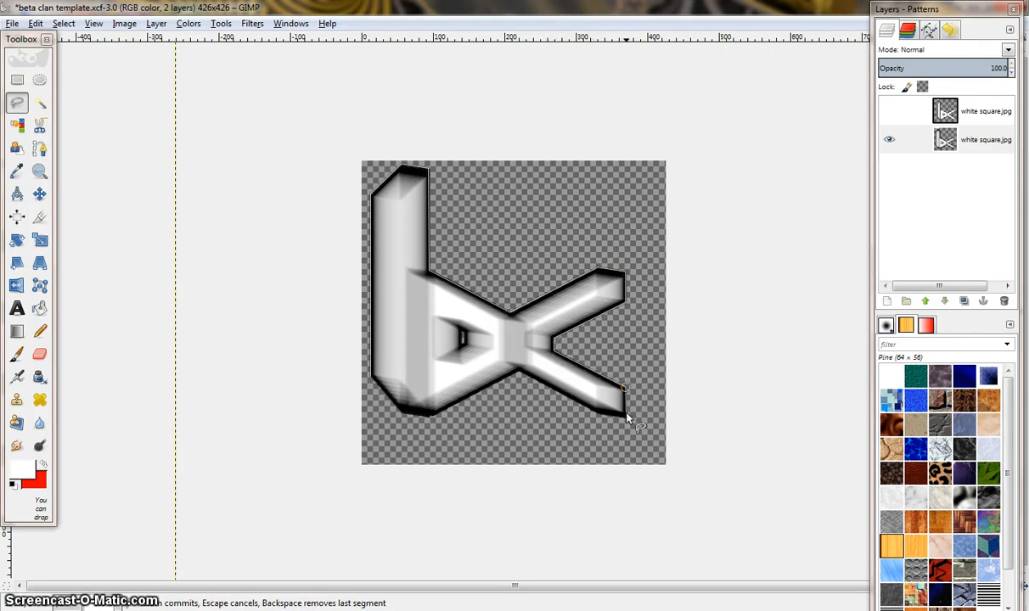
left_click(626, 416)
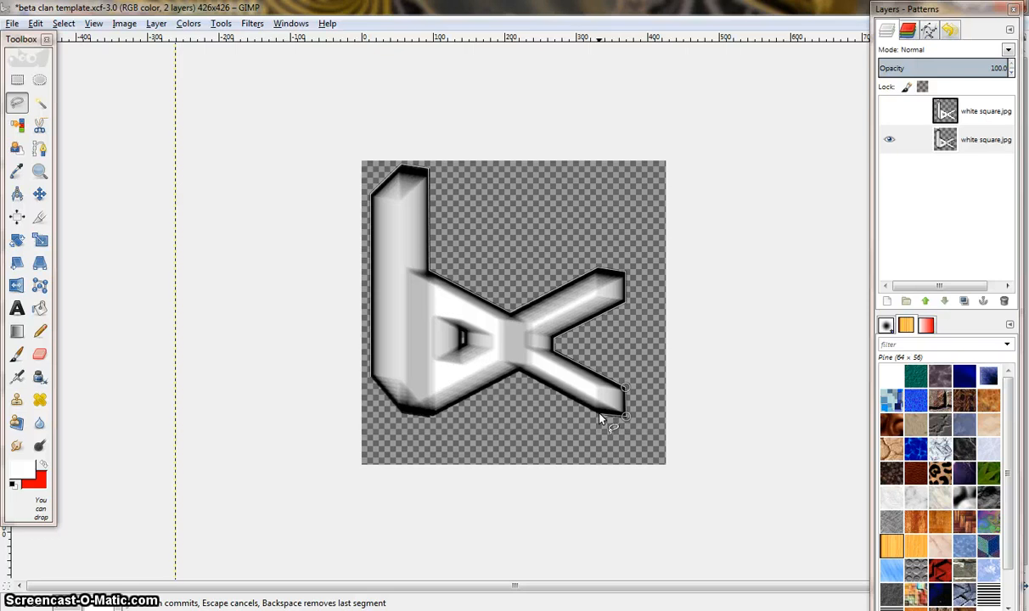
left_click(519, 372)
left_click(430, 418)
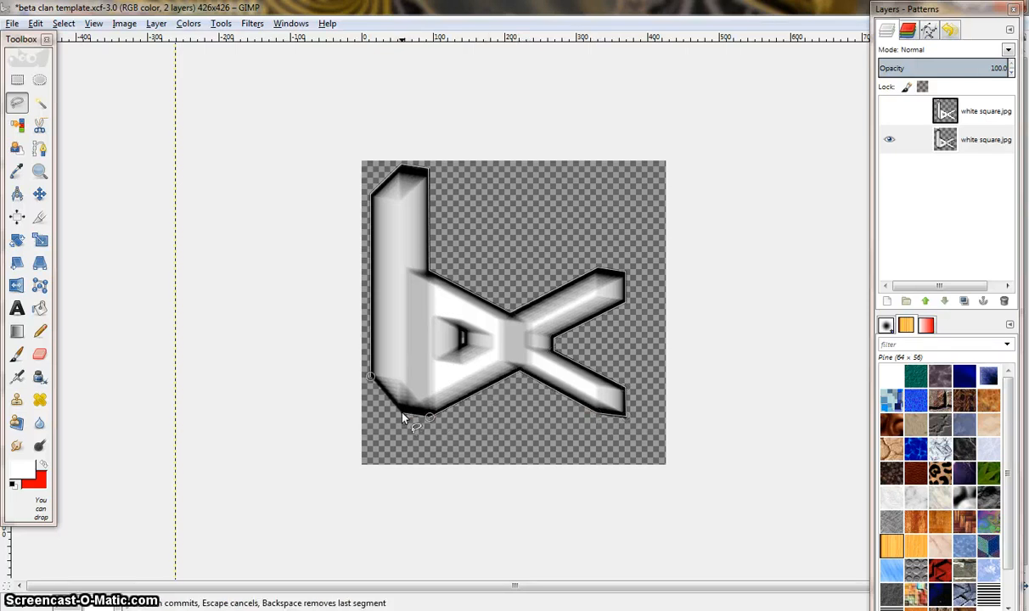
left_click(371, 377)
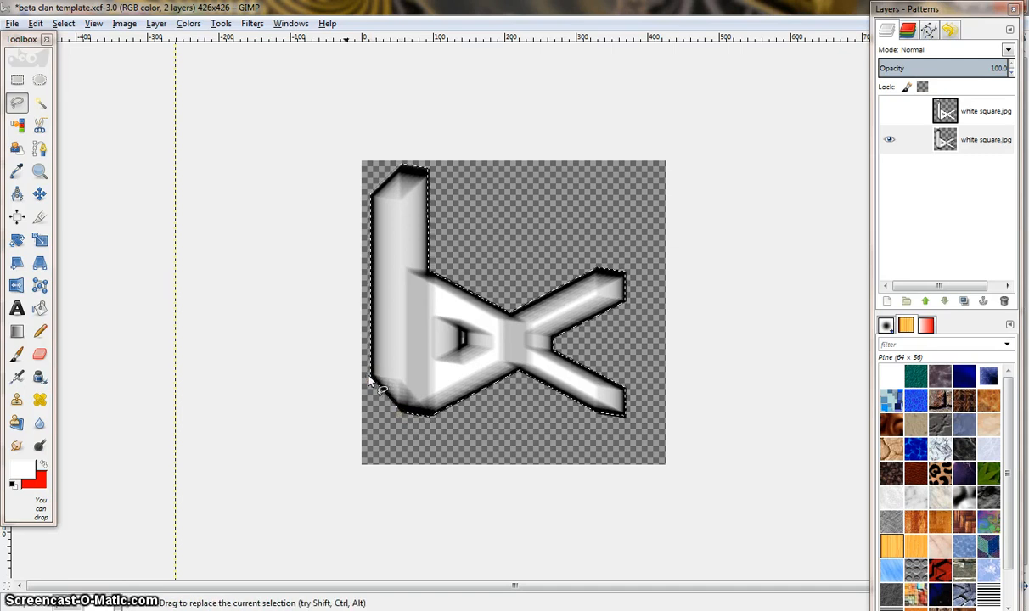
- Set the foreground colour to white (ffffff) and the background colour to black (000000)
left_click(29, 477)
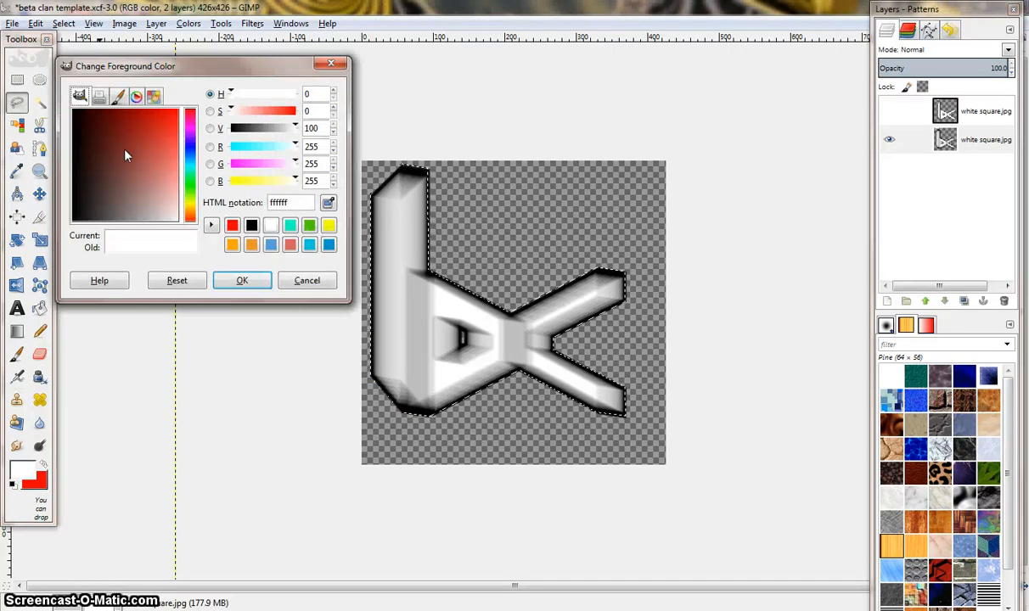
left_click_drag(125, 151, 180, 222)
left_click(248, 281)
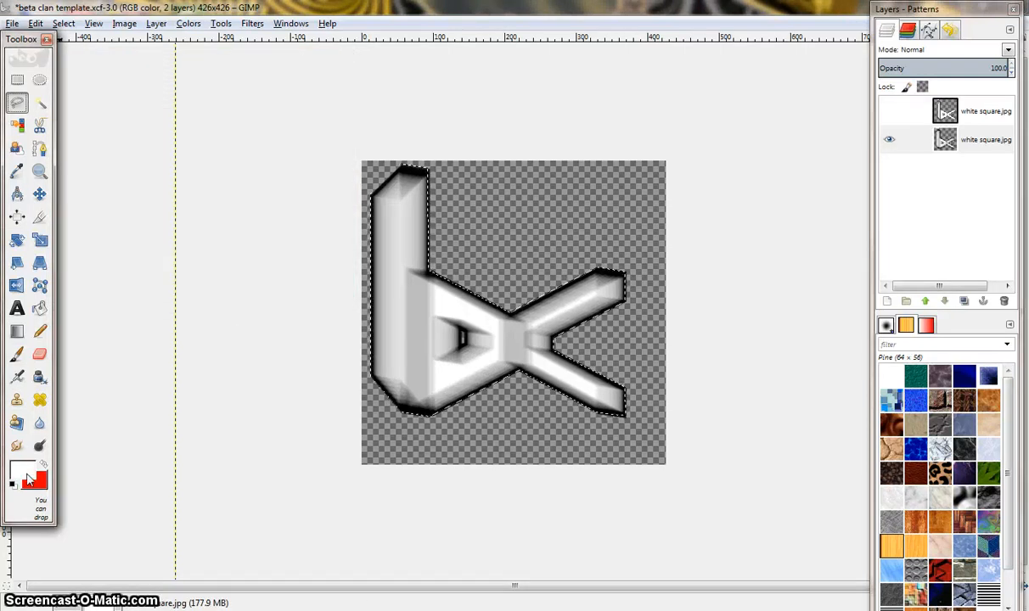
left_click(29, 480)
left_click_drag(154, 212, 84, 192)
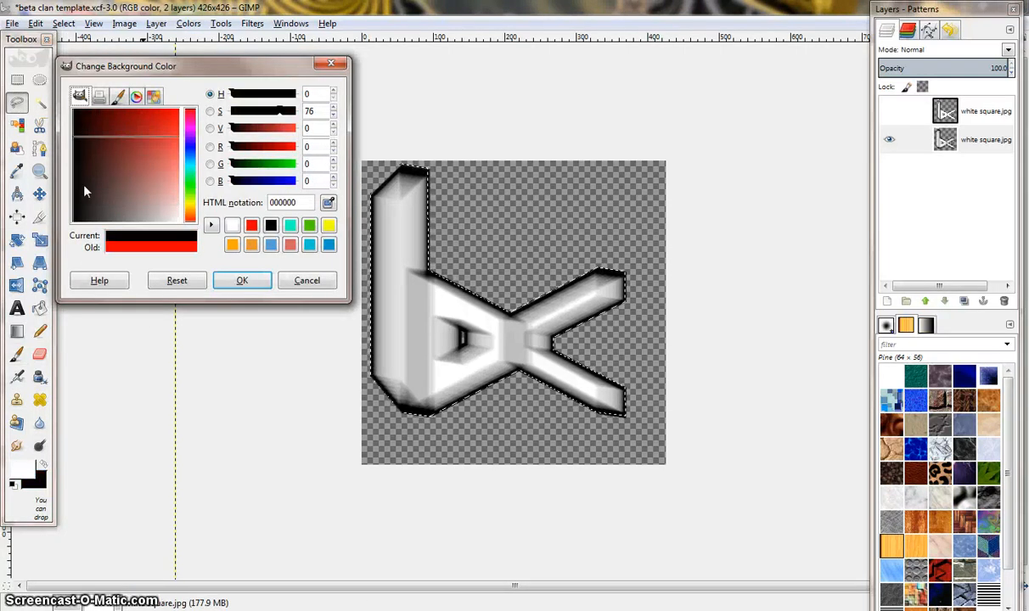
left_click(242, 280)
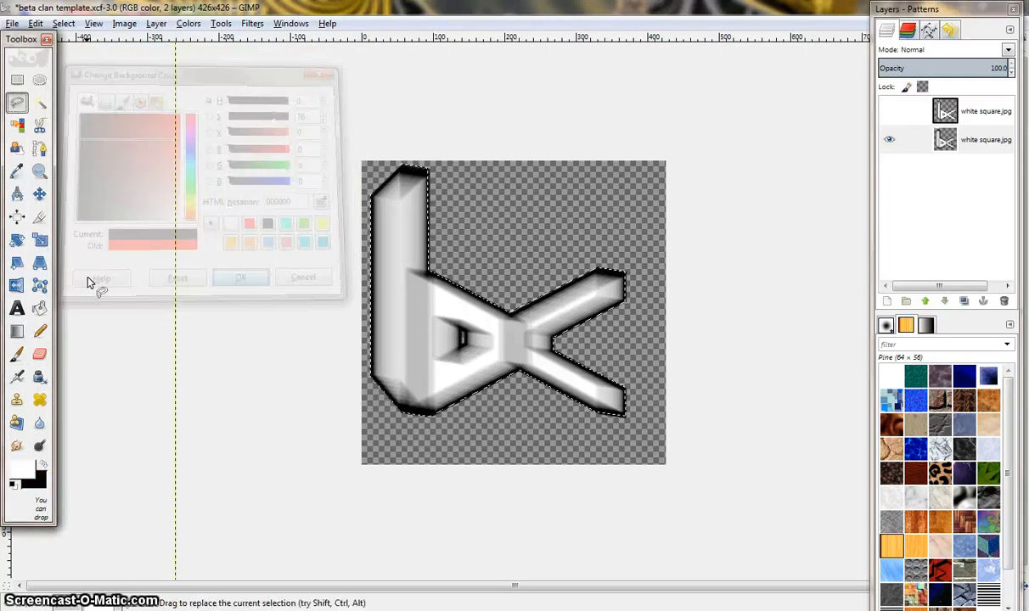
- Fill the selection on the merged layer with a vertical white-to-black gradient running from near the image's top down to the logo's middle
left_click(17, 331)
left_click_drag(509, 163, 511, 320)
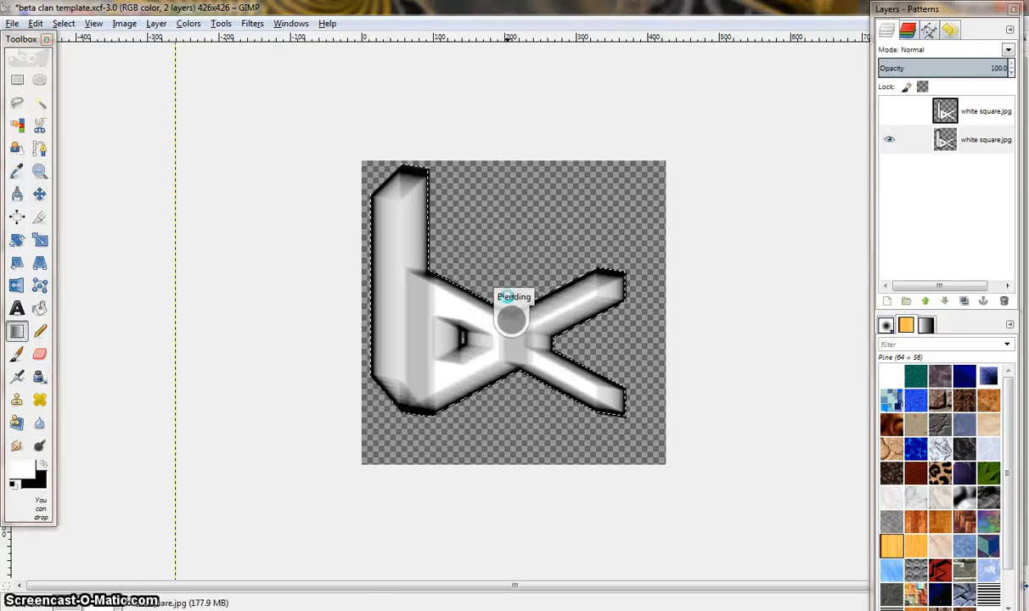
left_click_drag(502, 185, 510, 316)
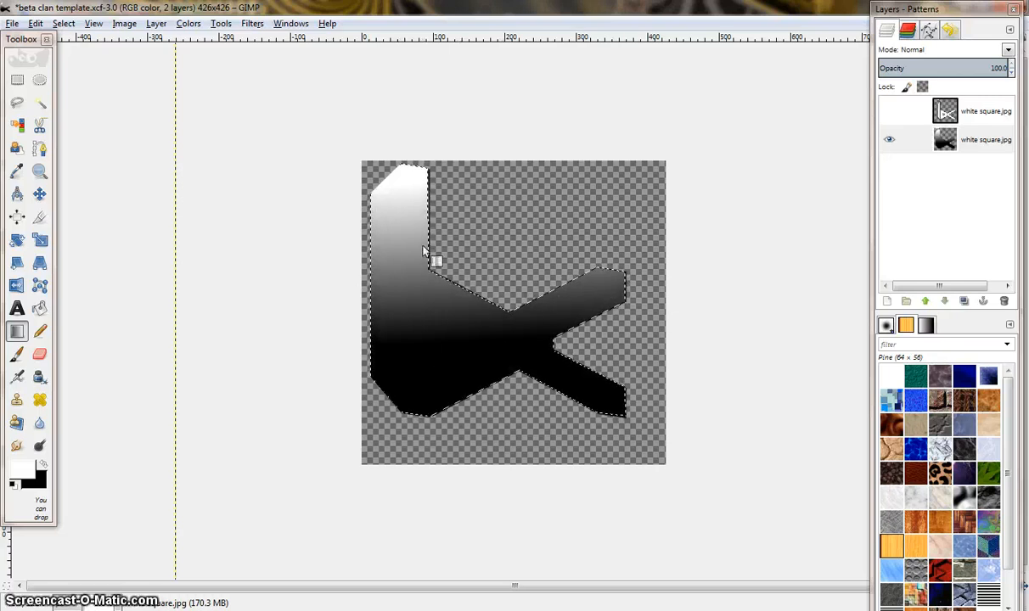
- Show the front logo layer above the gradient extrusion and make it the active layer
left_click(889, 111)
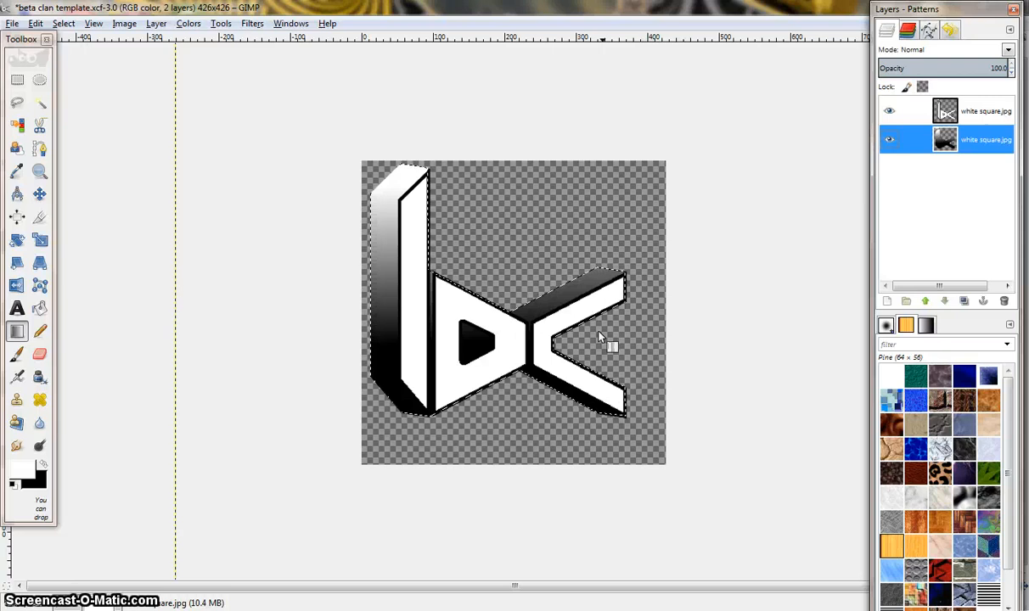
left_click(954, 116)
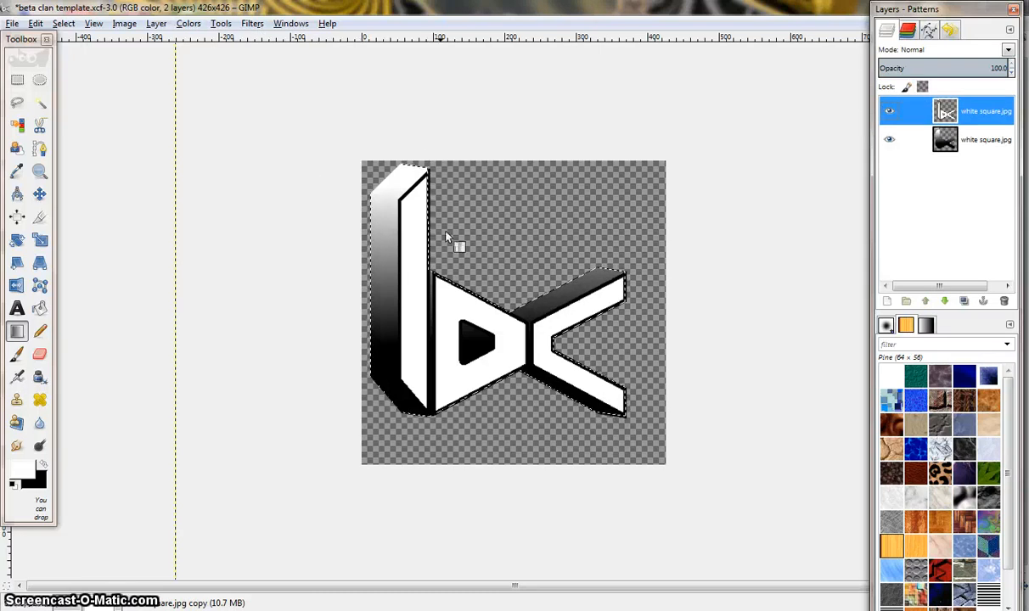
- Clear the silhouette selection and fuzzy-select the white faces of the front bc letters
left_click(53, 23)
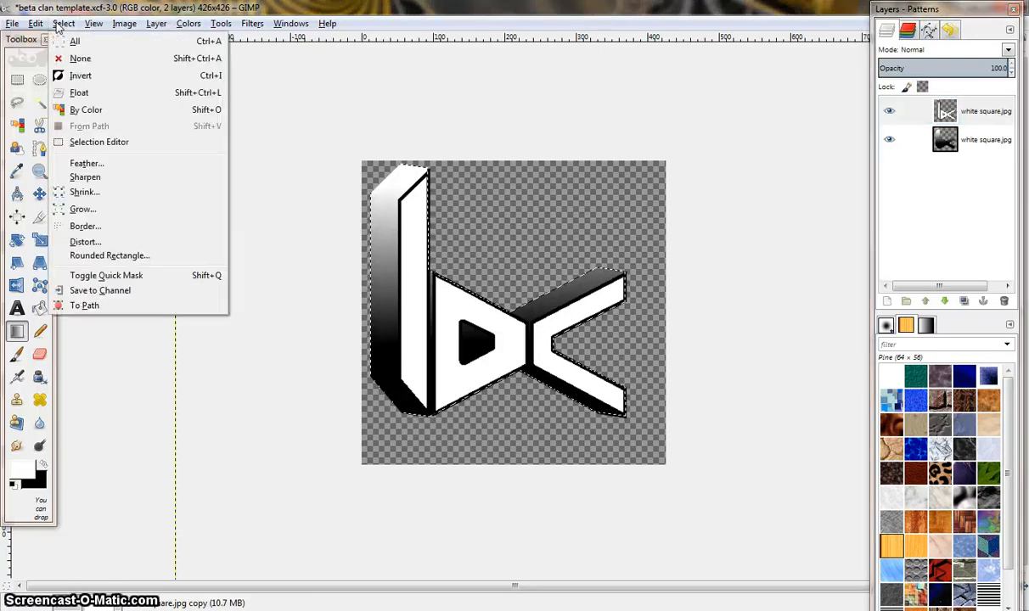
left_click(120, 65)
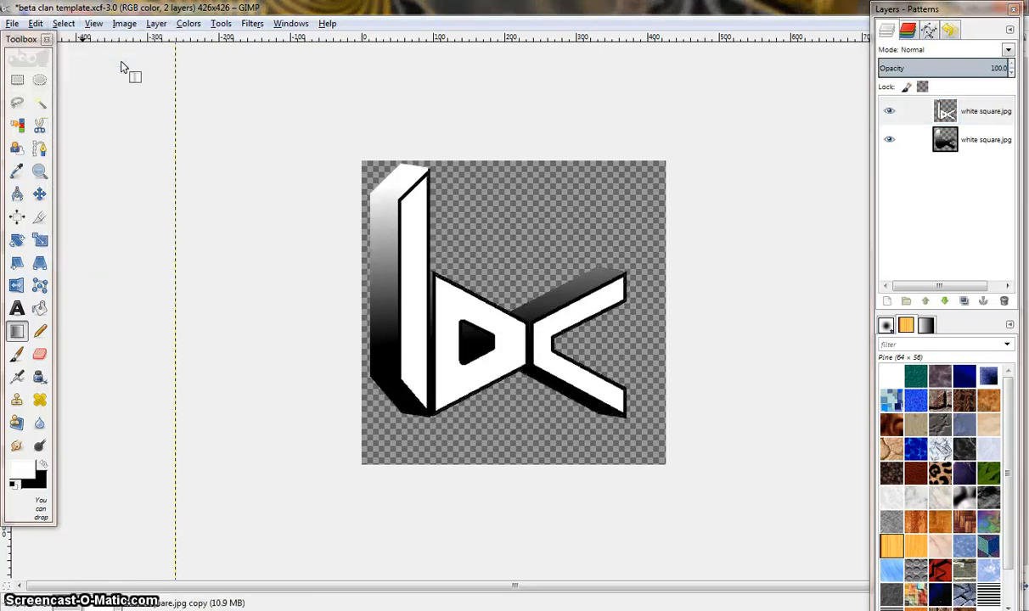
left_click(41, 103)
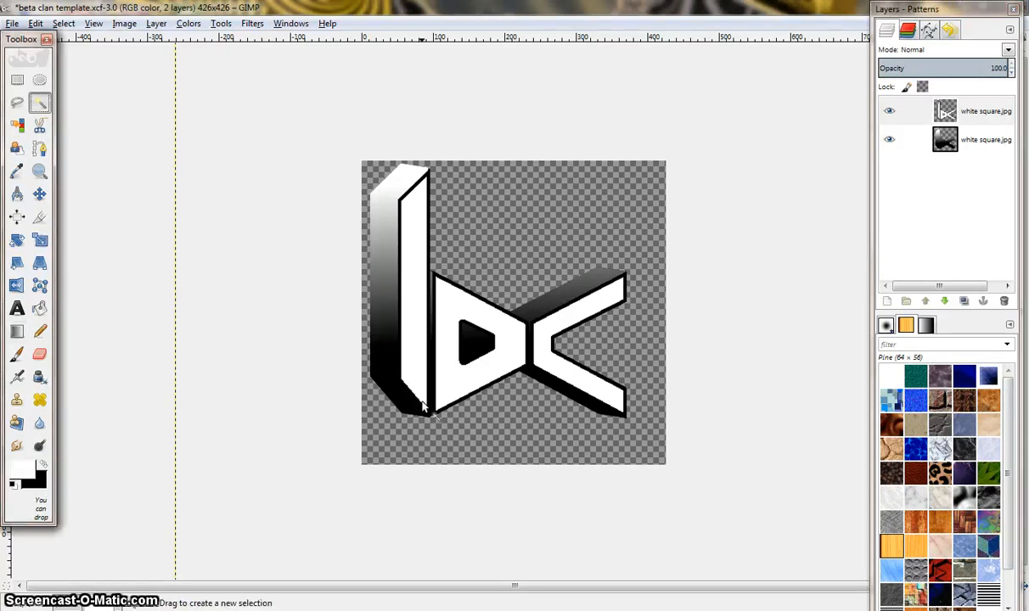
left_click(417, 330)
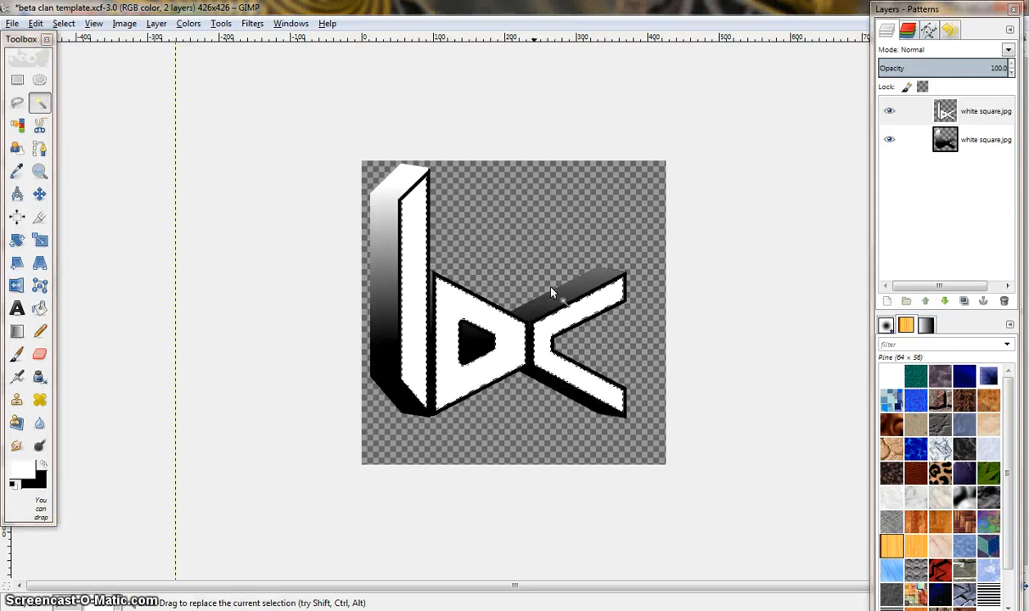
- Keep the foreground colour white (ffffff) and set the background colour to bright cyan
left_click(22, 471)
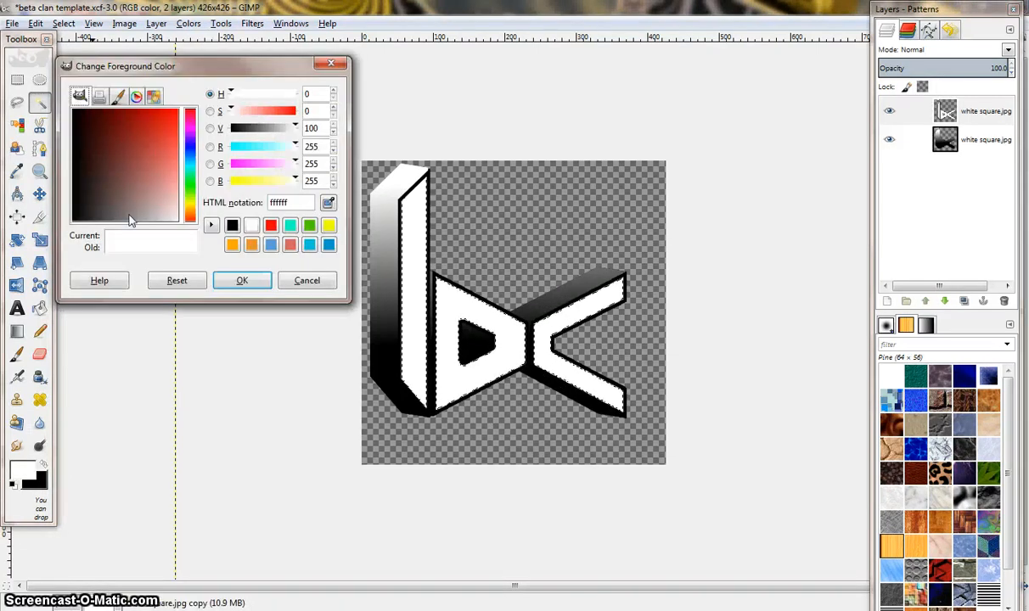
left_click_drag(153, 189, 186, 241)
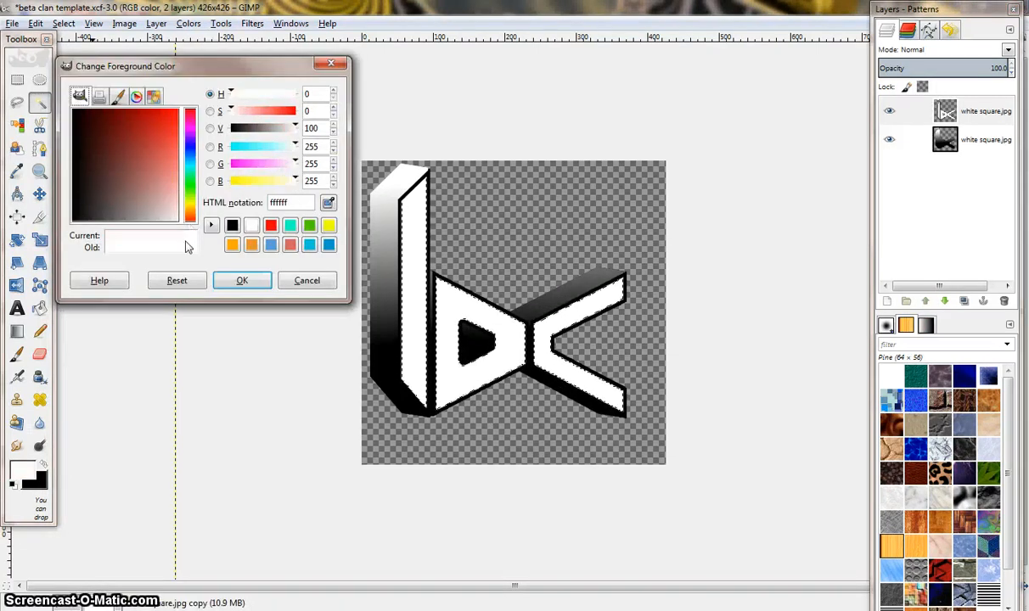
left_click(32, 480)
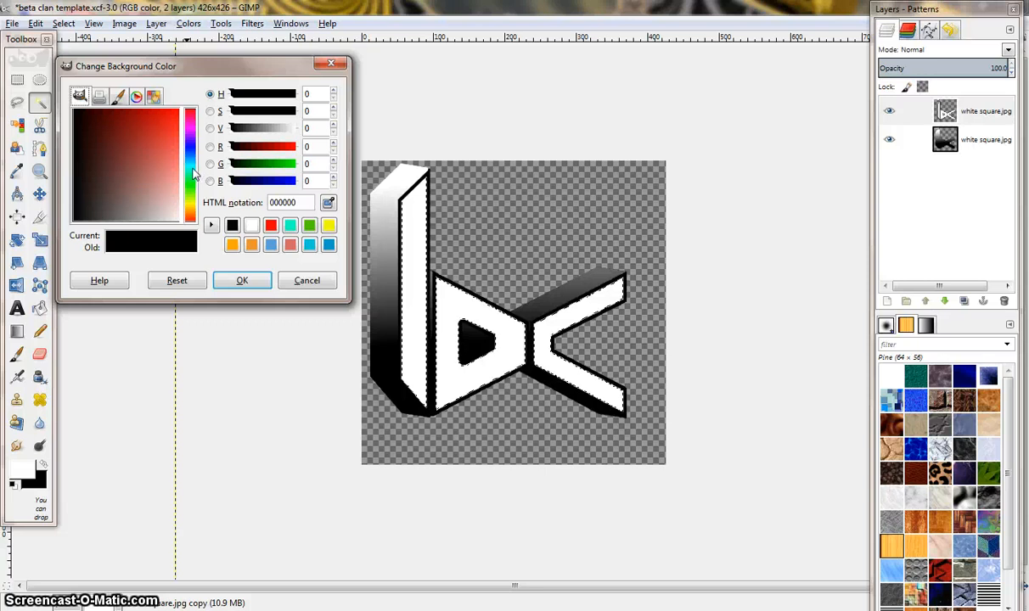
left_click(190, 165)
left_click(149, 174)
left_click_drag(148, 169, 180, 108)
left_click(242, 280)
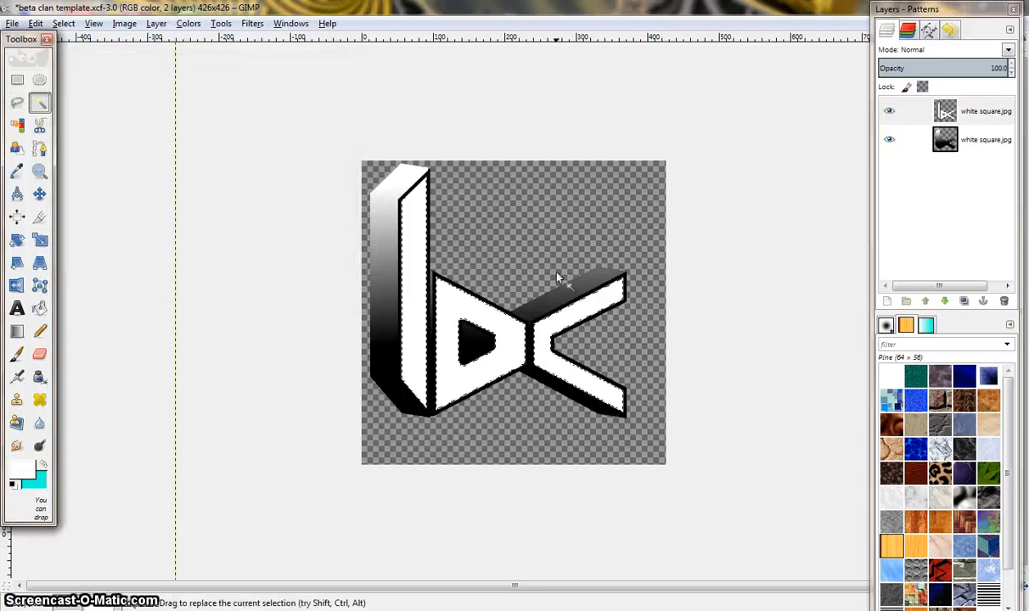
- Try selecting the whole front logo by inverting a selection of its transparent surroundings, and fill it with a vertical white-to-cyan gradient
left_click(530, 200)
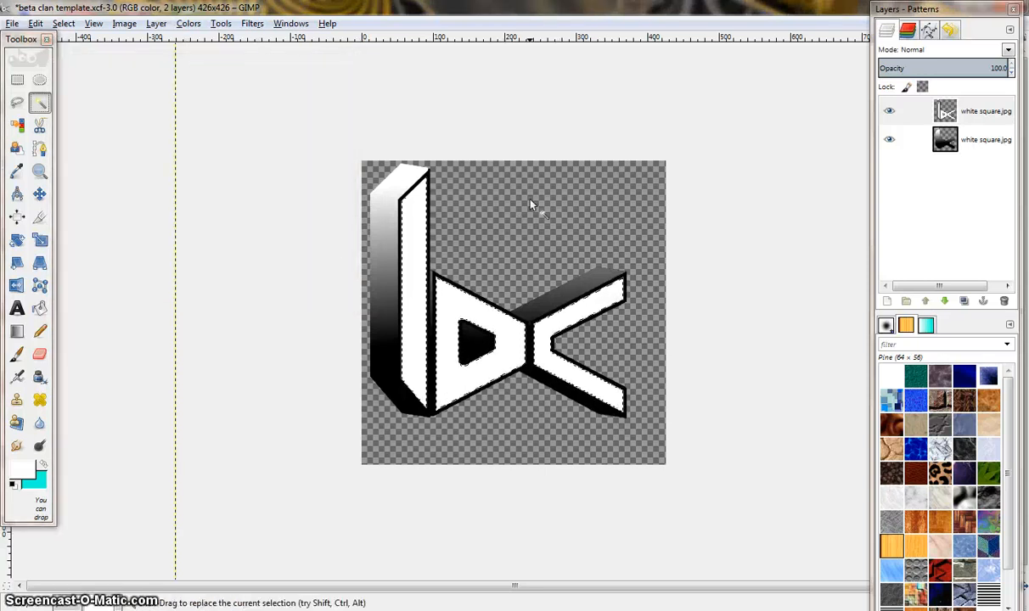
left_click(72, 27)
left_click(81, 75)
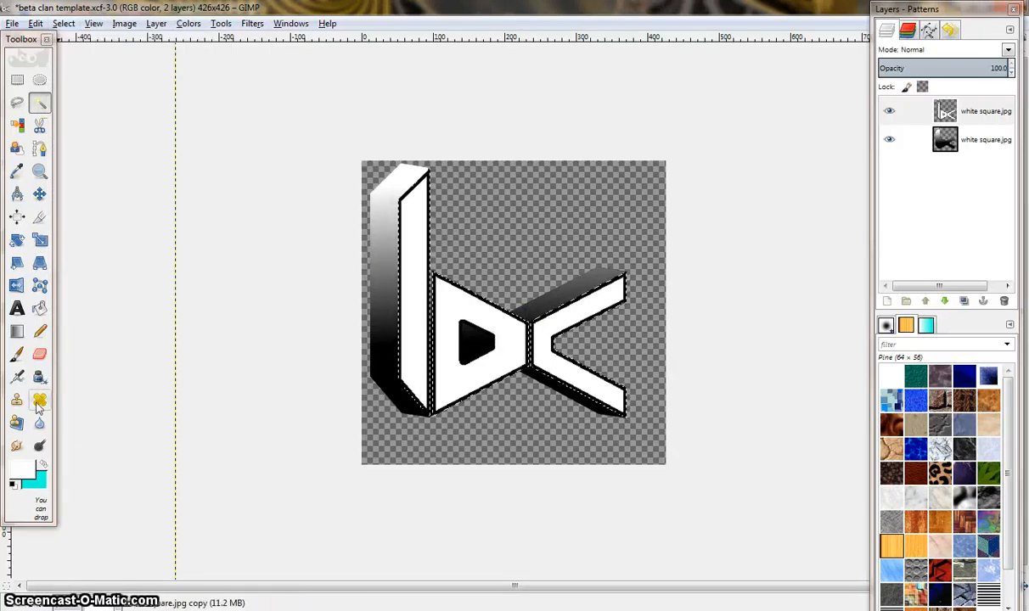
left_click(17, 333)
left_click_drag(512, 169, 525, 328)
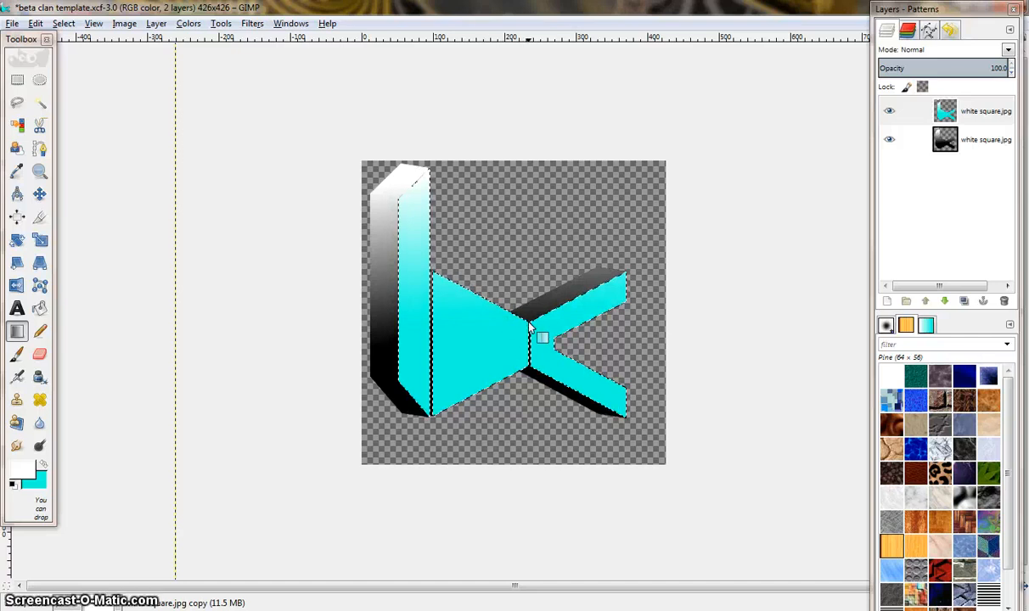
- Undo the gradient fill, the inverted selection and the selection of the transparent surroundings
left_click(35, 24)
left_click(60, 41)
left_click(35, 24)
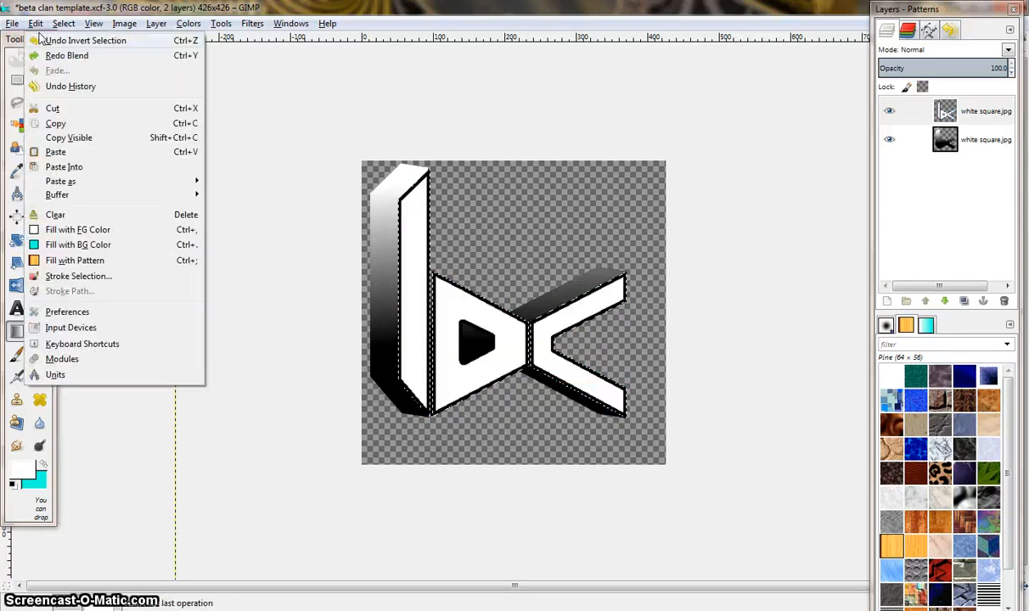
left_click(47, 42)
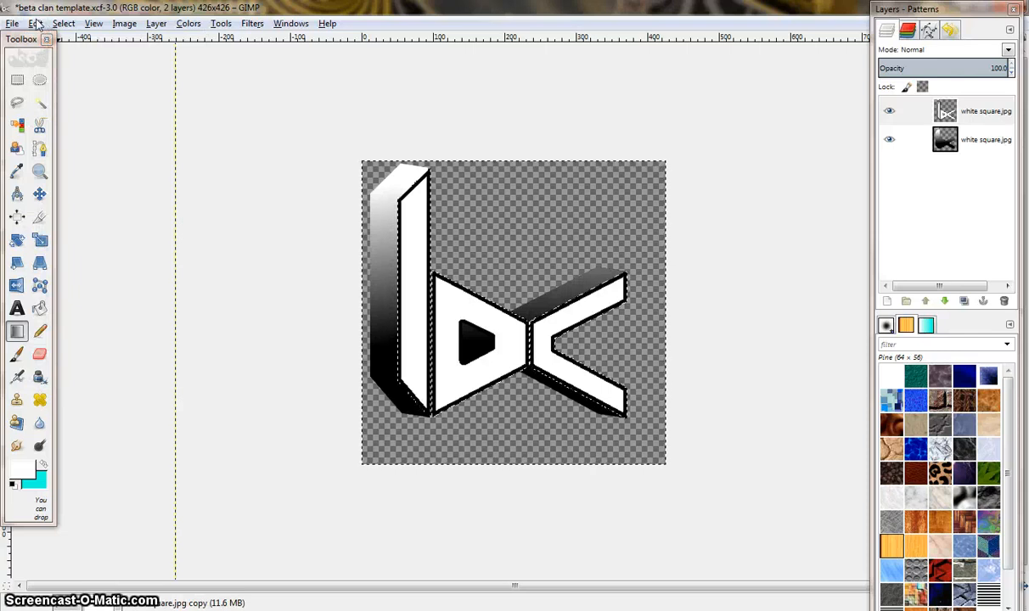
left_click(36, 24)
left_click(48, 42)
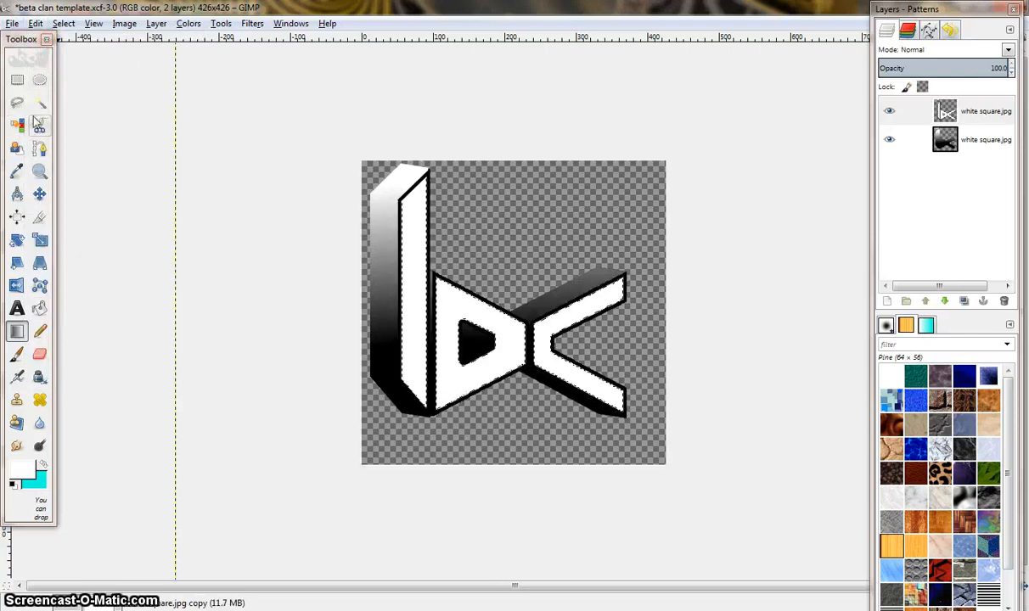
- Fuzzy-select the white face of the b's stem and add the faces of its bowl and the c
left_click(39, 103)
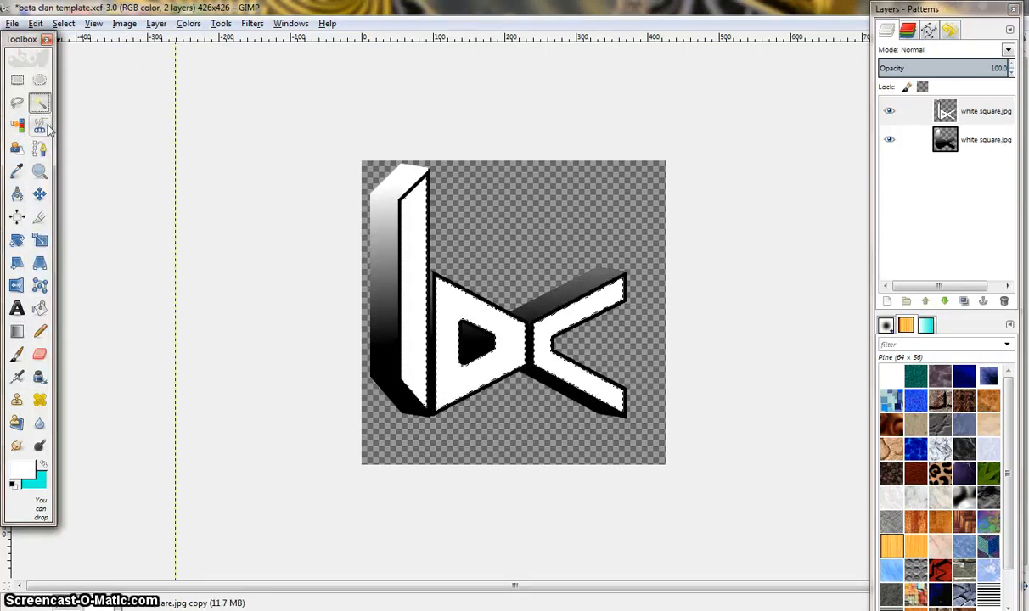
left_click(423, 316)
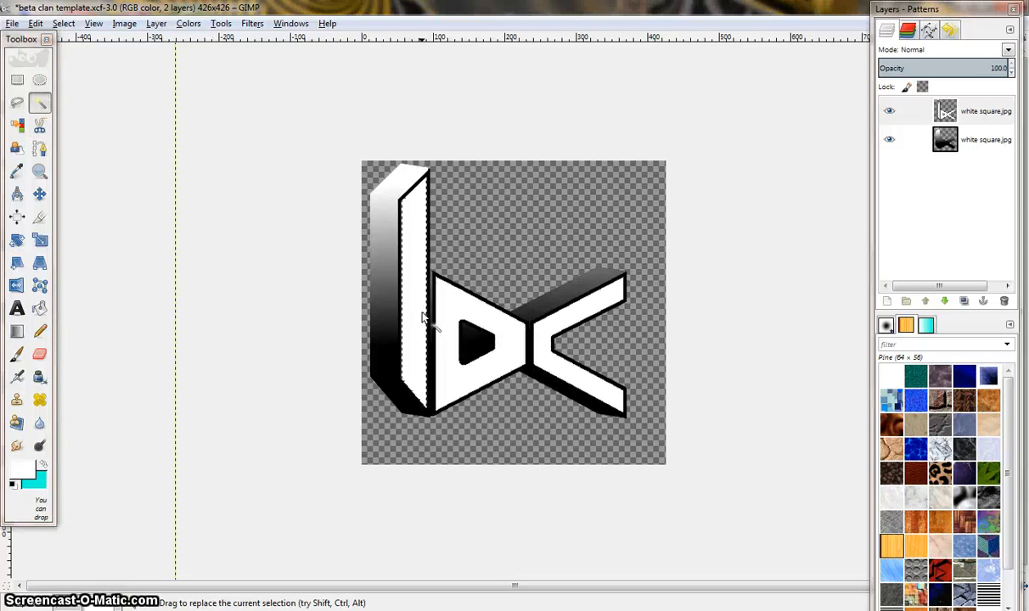
left_click(452, 317, "shift")
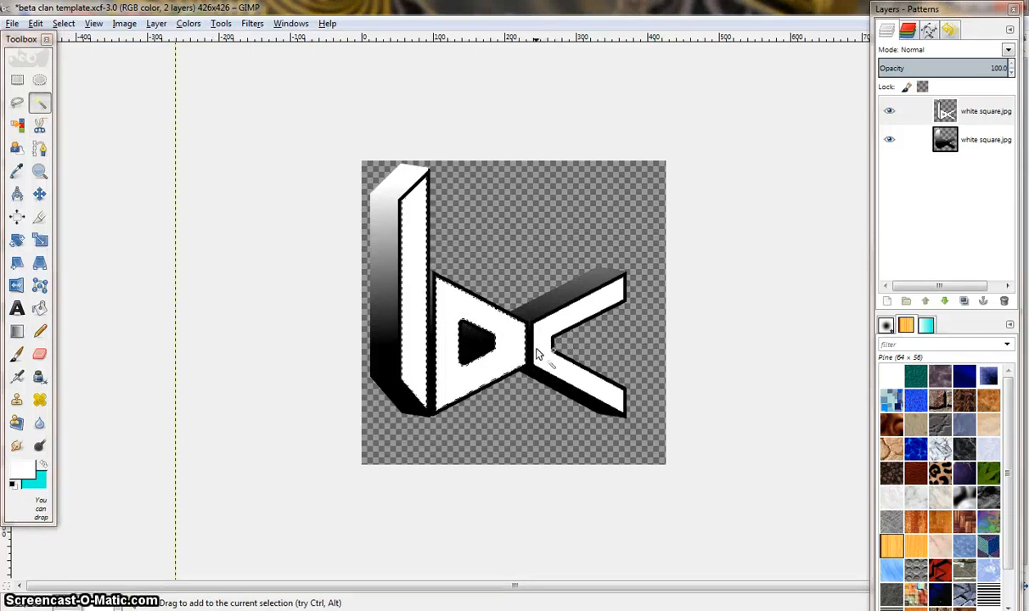
left_click(547, 355, "shift")
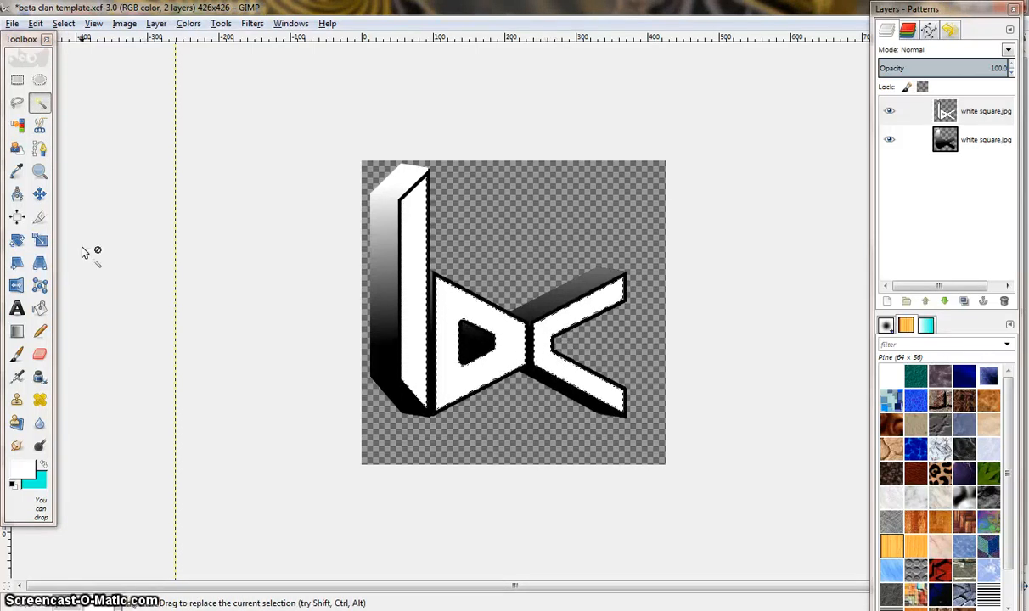
- Fill the selected letter faces with a vertical white-to-cyan gradient from just above the b's bowl to the logo's lower part, and clear the selection
left_click(17, 336)
left_click_drag(544, 193, 544, 374)
left_click_drag(509, 259, 505, 383)
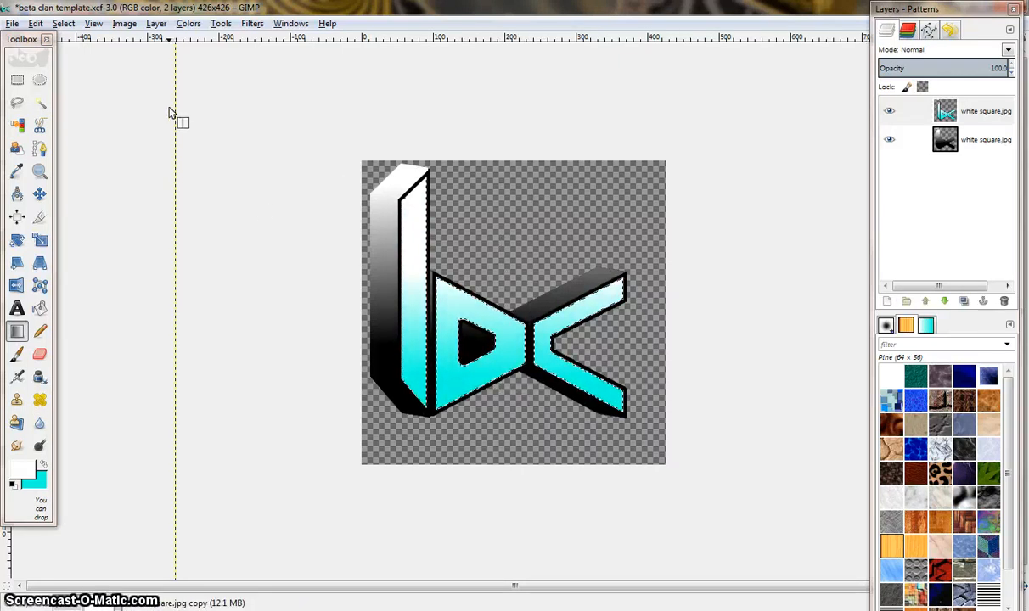
left_click(56, 24)
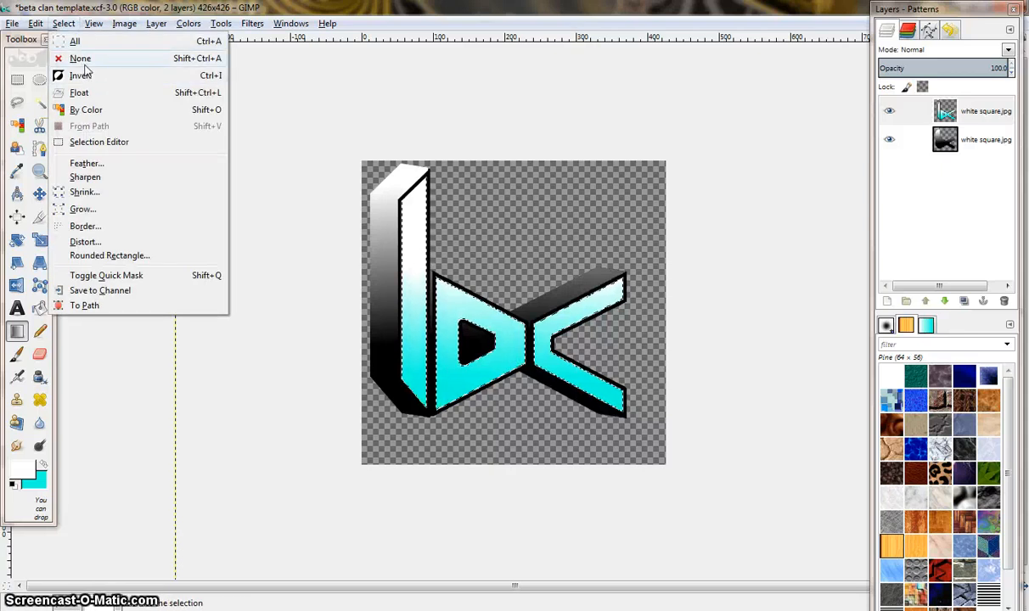
left_click(81, 58)
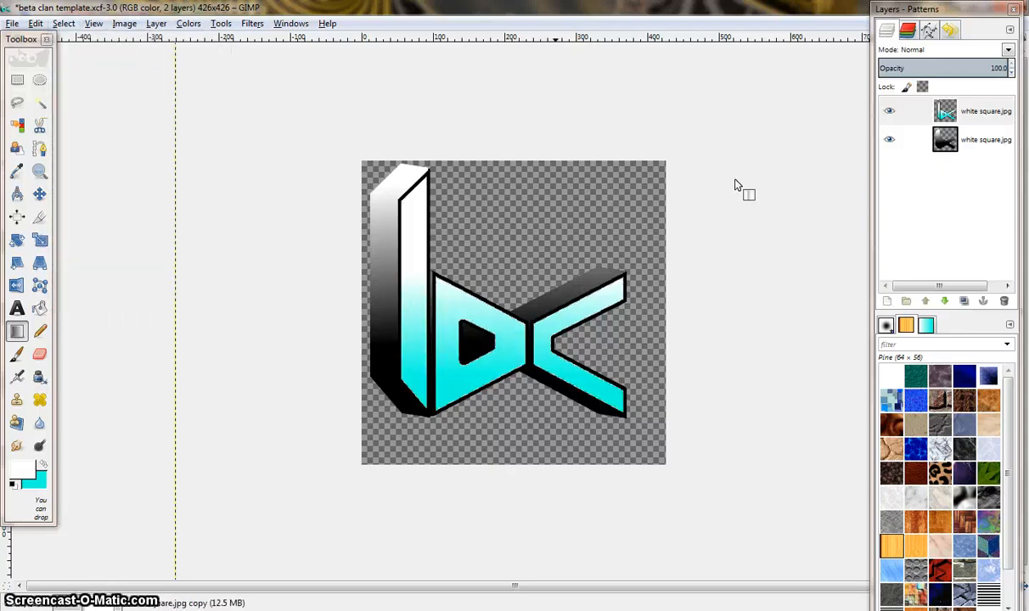
- Merge the front logo and the extrusion into one layer, expanded as necessary
right_click(957, 146)
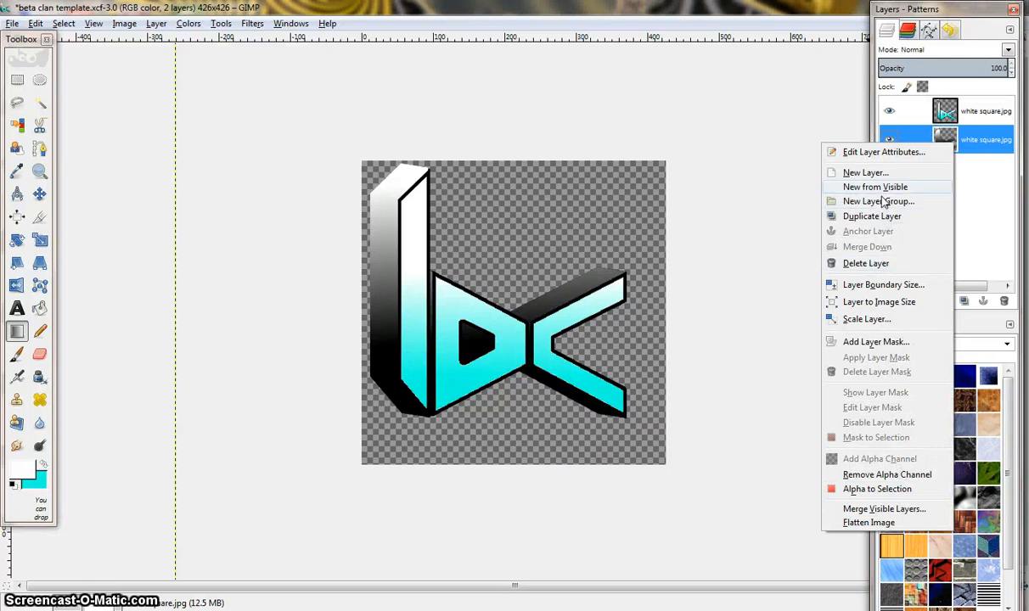
left_click(883, 509)
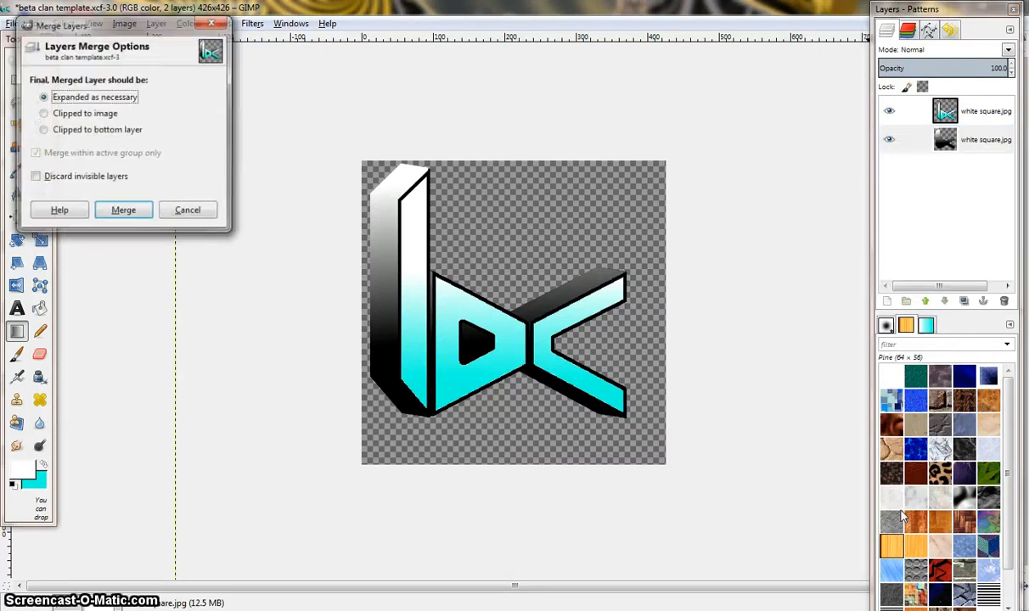
left_click(124, 211)
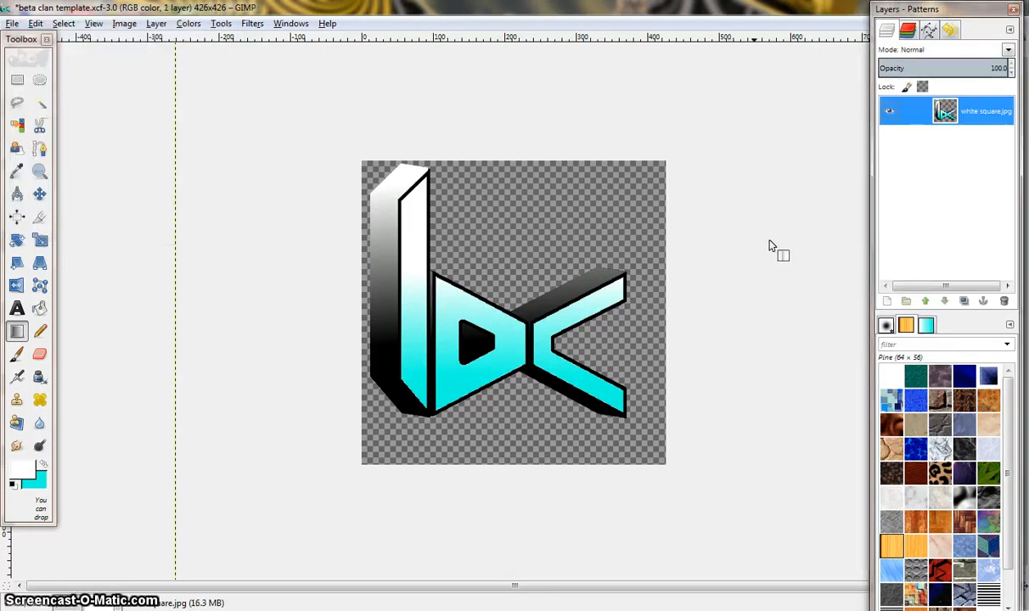
left_click(259, 24)
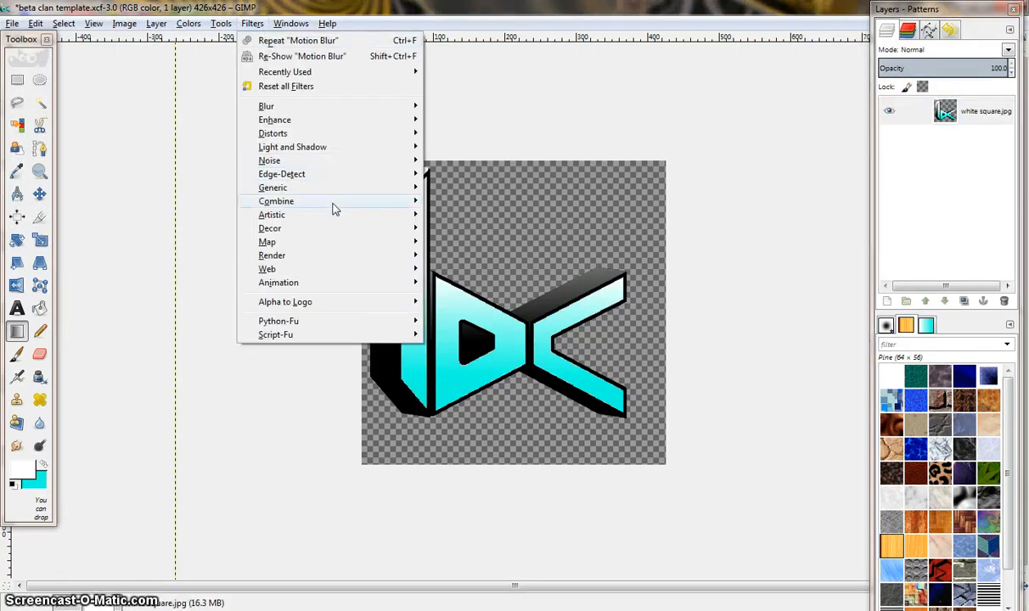
mouse_move(343, 243)
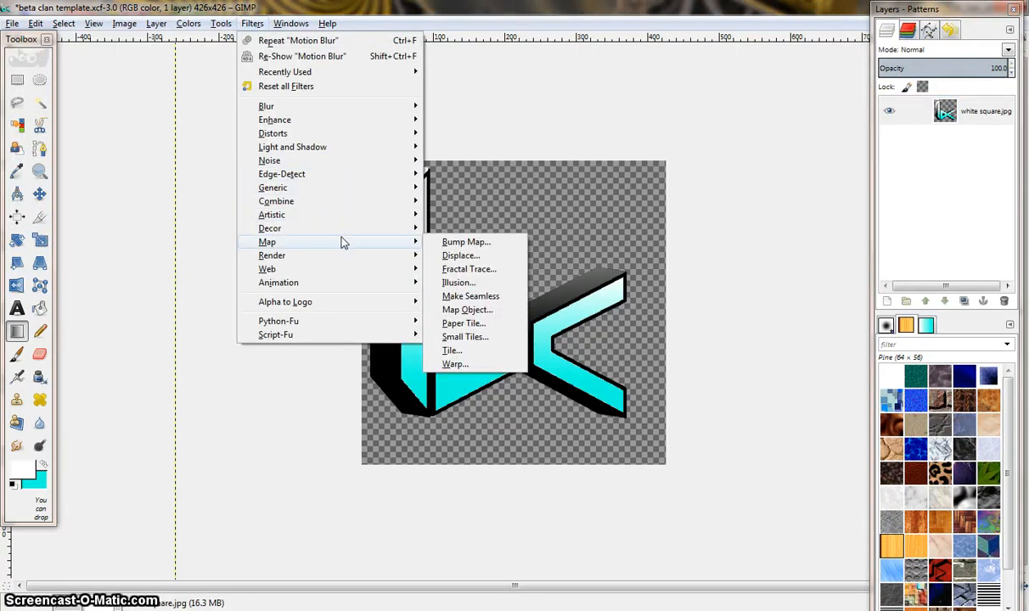
mouse_move(316, 222)
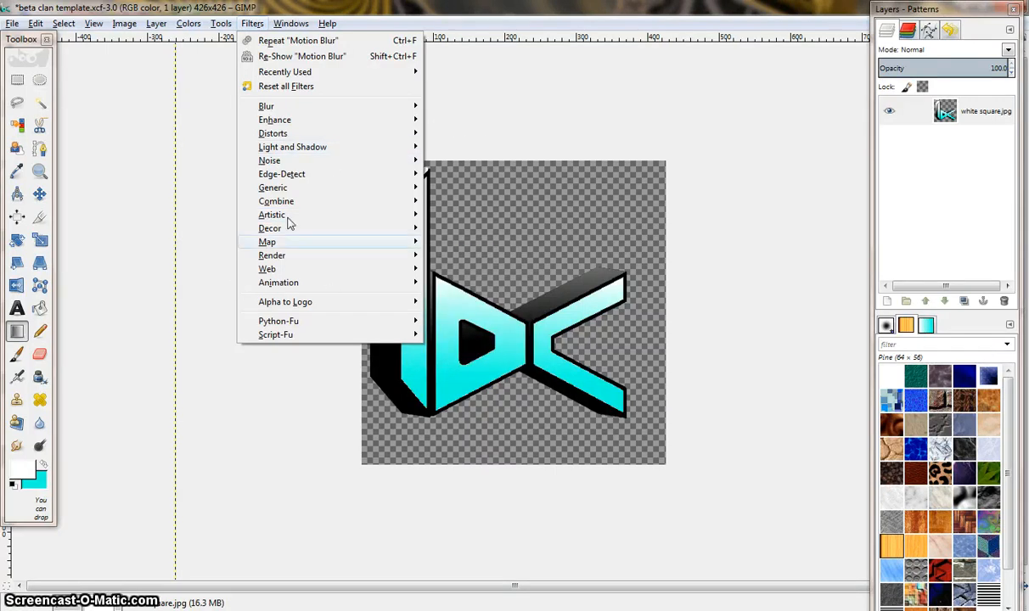
left_click(121, 197)
- Fuzzy-select the gradient face of the b's stem on the merged layer, adding colour band after colour band
left_click(39, 102)
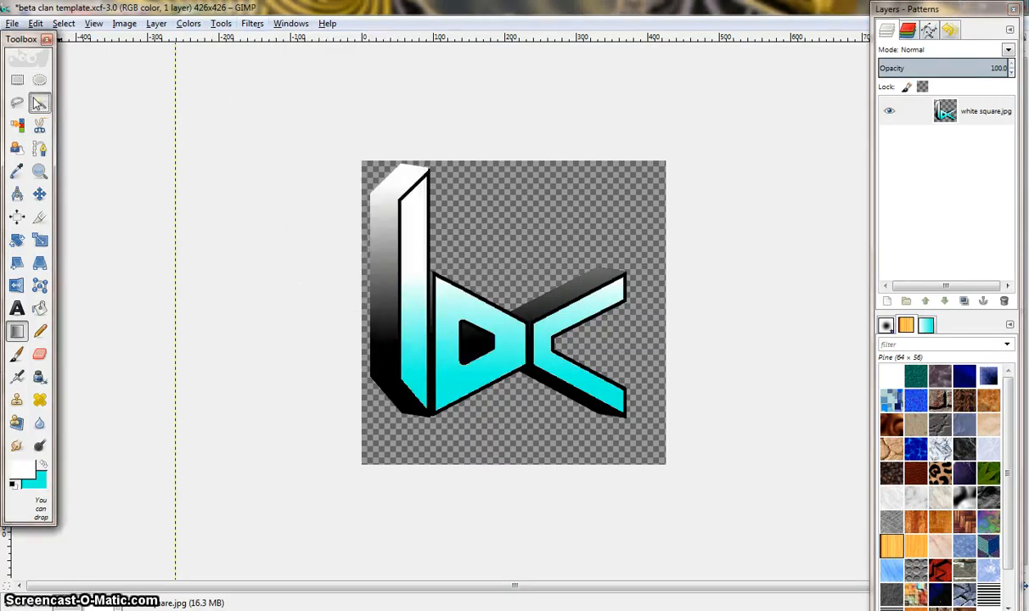
left_click(419, 323)
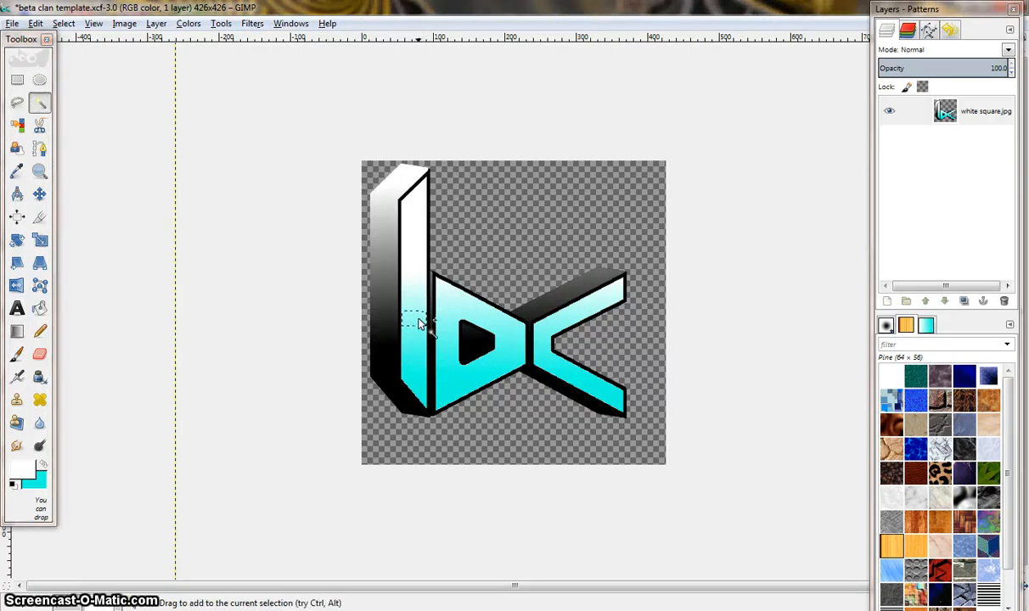
left_click(416, 339, "shift")
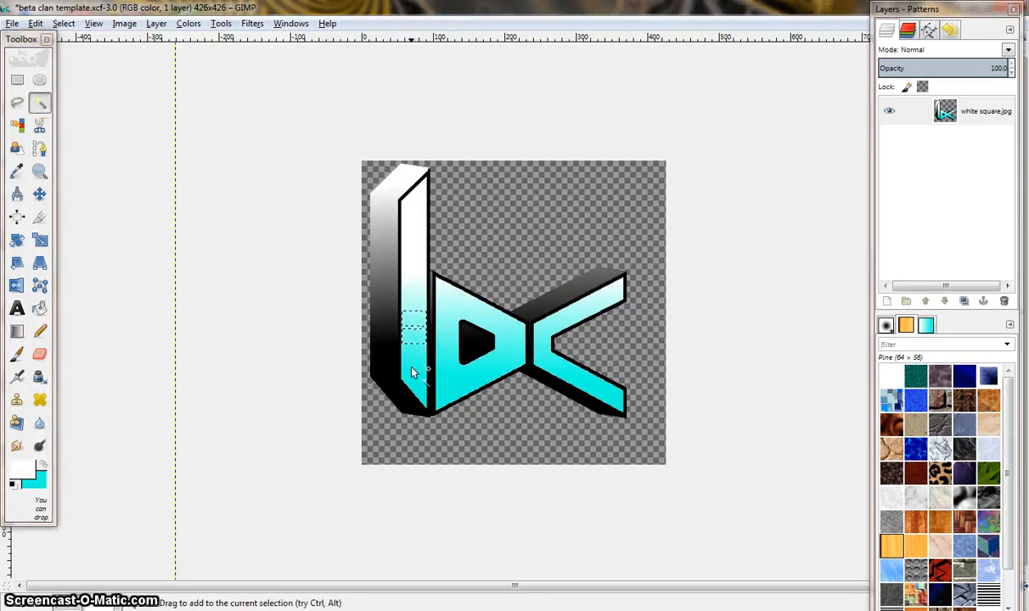
left_click(414, 355, "shift")
left_click(418, 384, "shift")
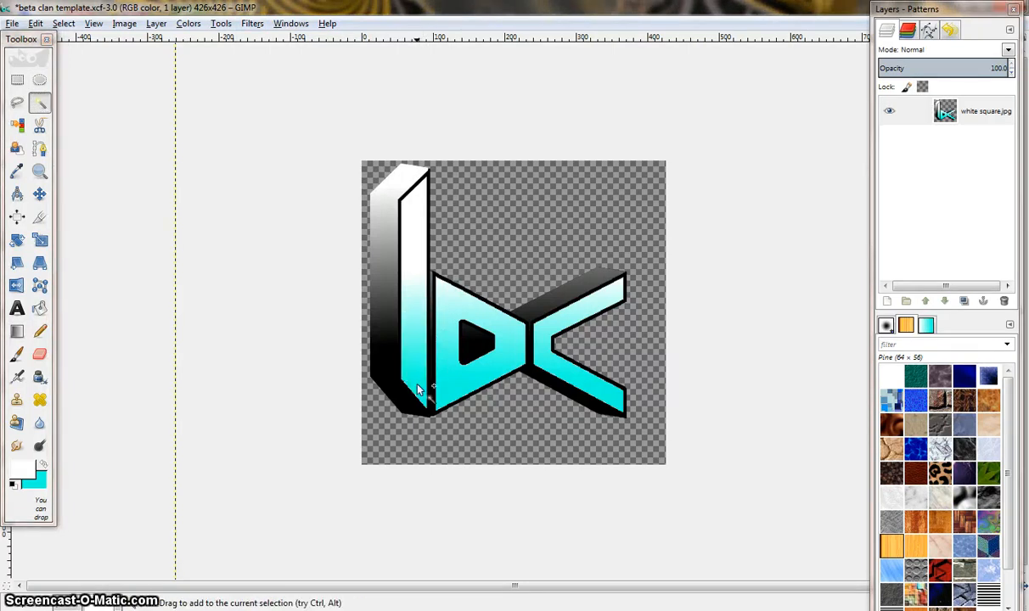
left_click(419, 303, "shift")
left_click(414, 293, "shift")
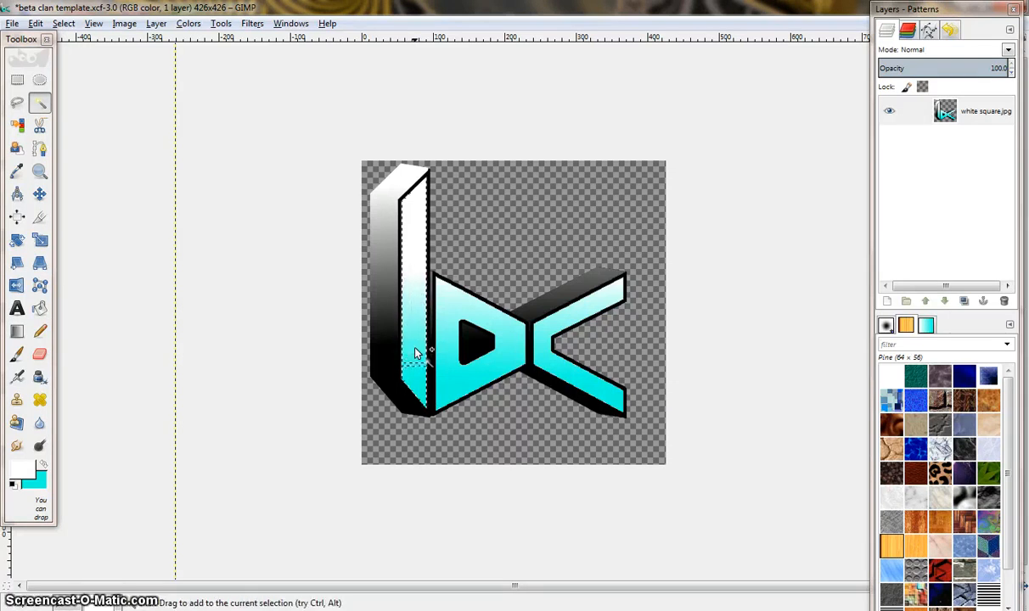
- Add all colour bands of the b's bowl face to the fuzzy selection
left_click(450, 350, "shift")
left_click(447, 346, "shift")
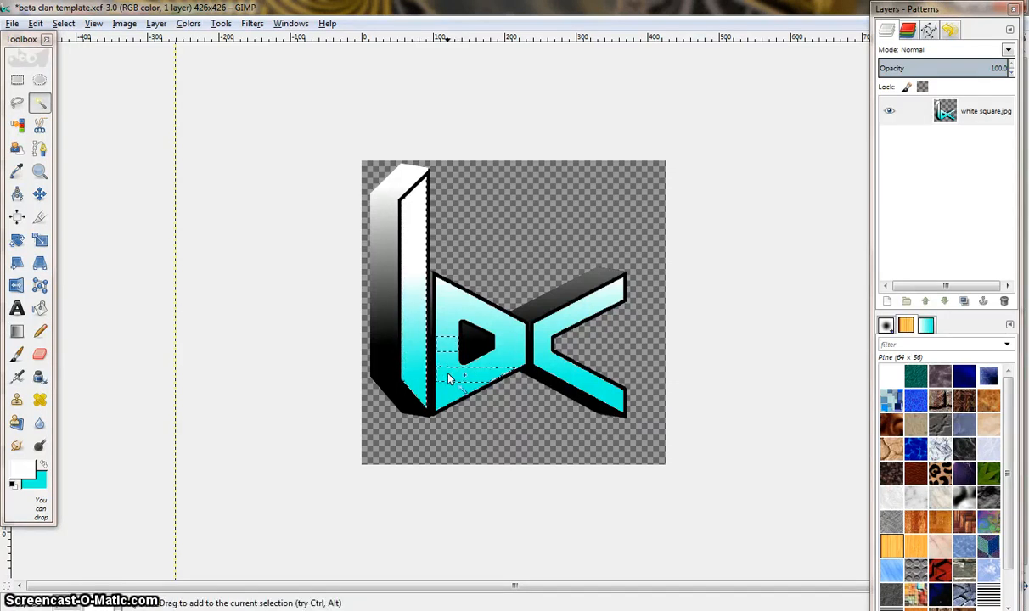
left_click(446, 362, "shift")
left_click(446, 386, "shift")
left_click(448, 357, "shift")
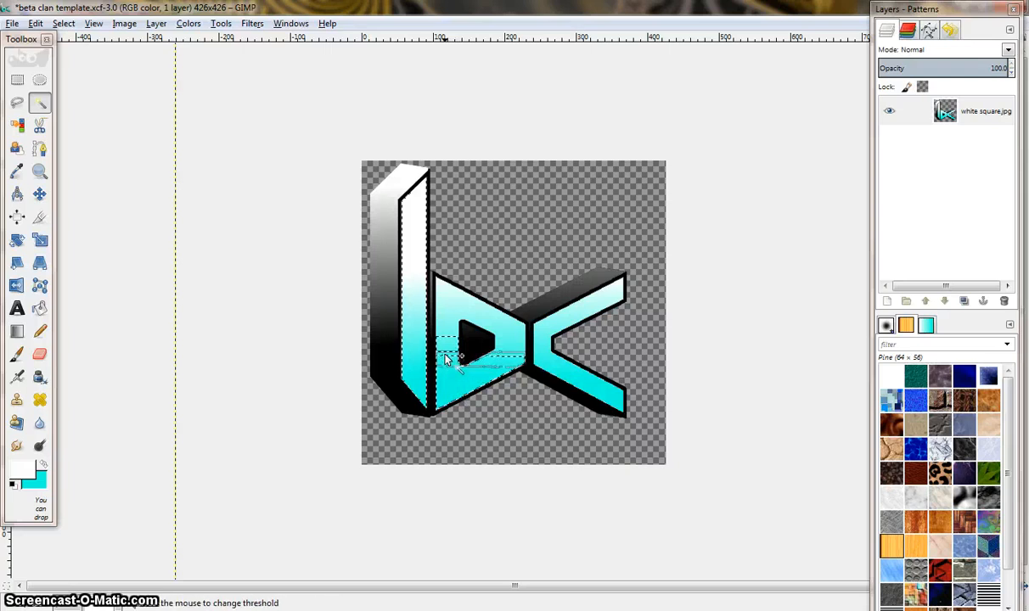
left_click(451, 319, "shift")
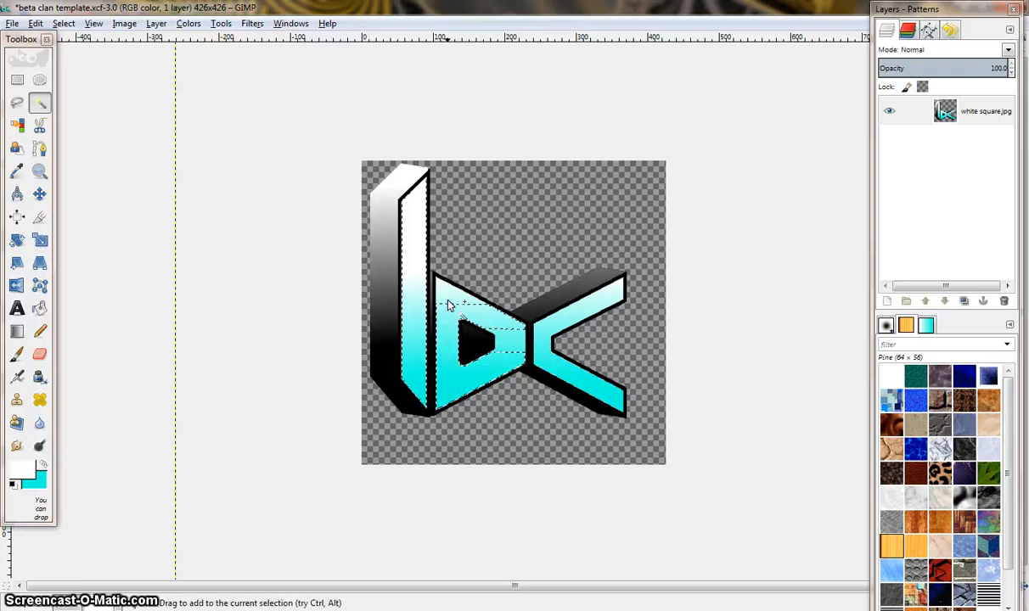
left_click(450, 298, "shift")
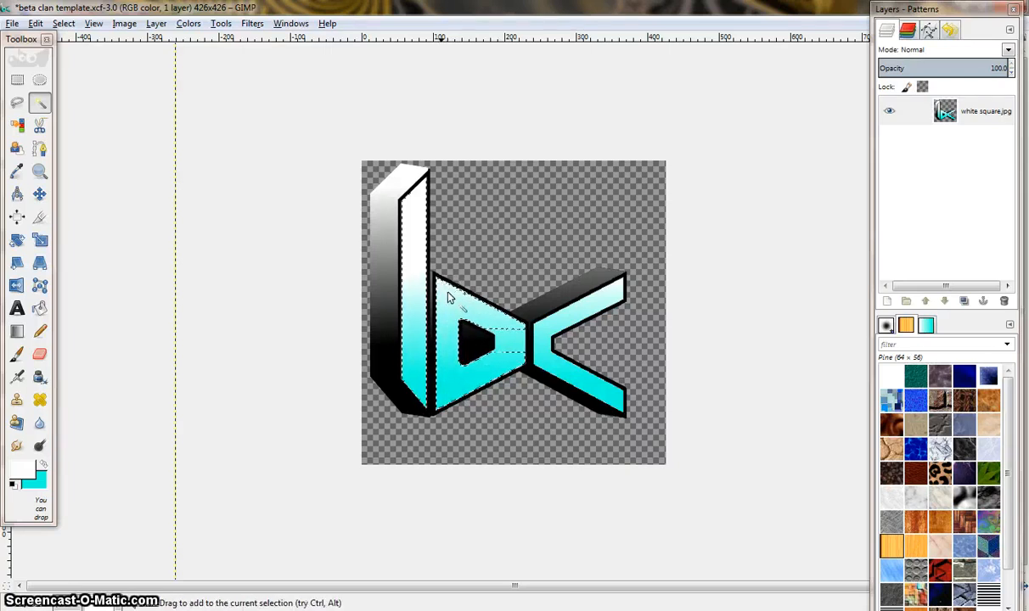
left_click(513, 346, "shift")
left_click(508, 335, "shift")
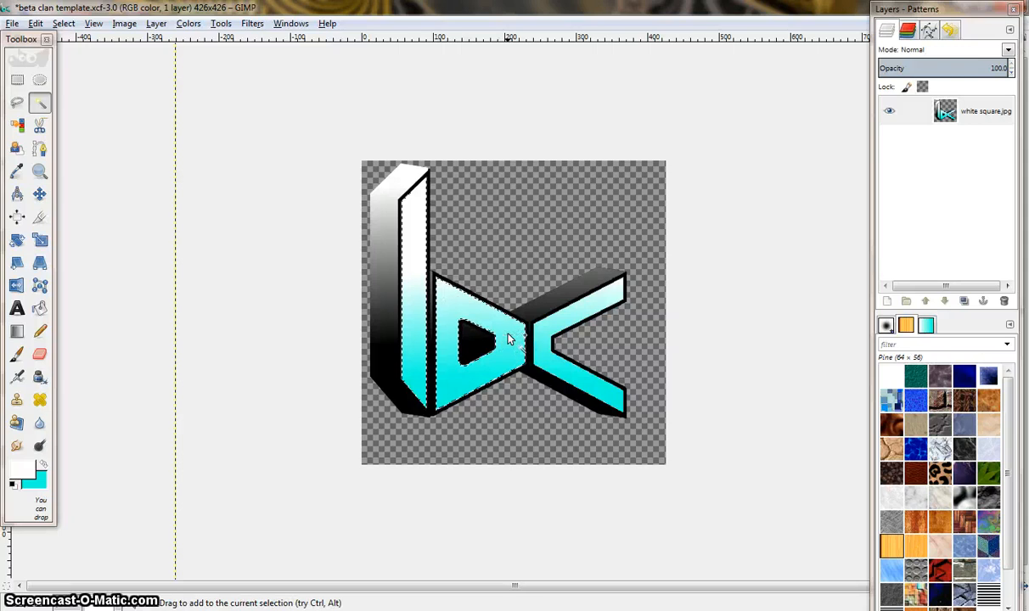
- Extend the fuzzy selection over the c's gradient face, from its middle through the upper and lower arms
left_click(545, 361, "shift")
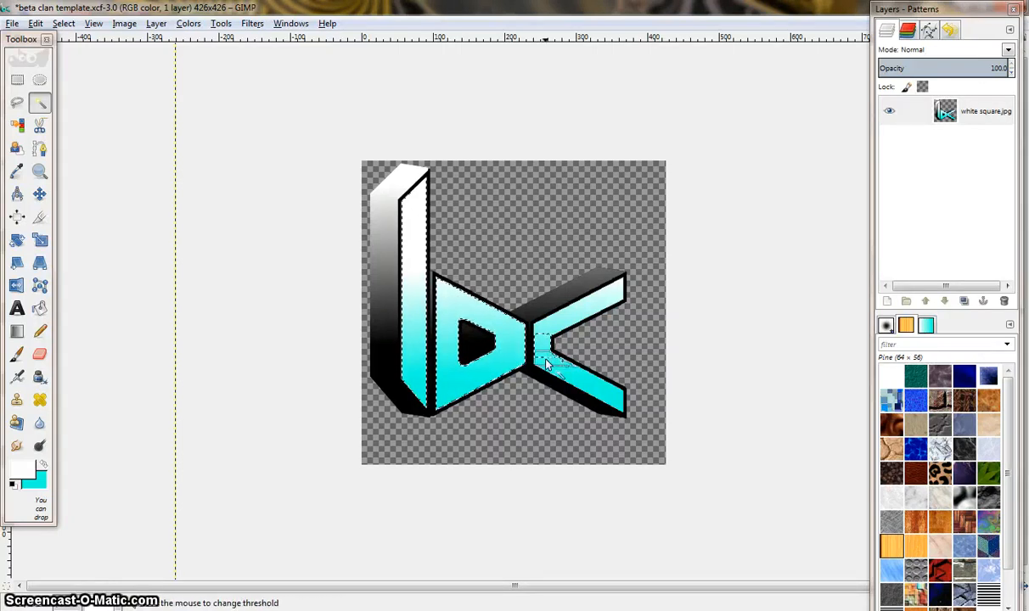
left_click(548, 333, "shift")
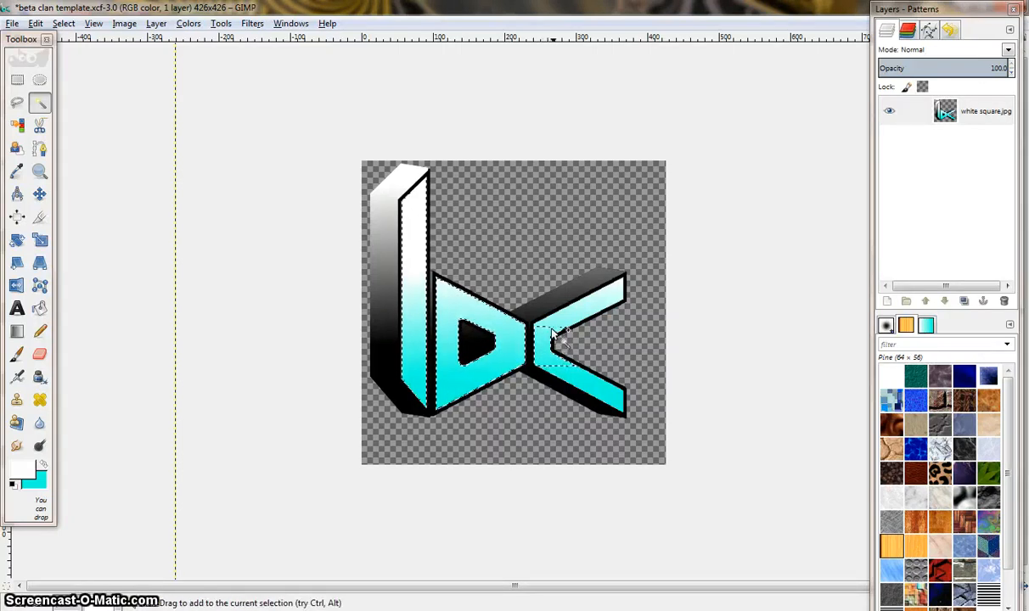
left_click(592, 308, "shift")
left_click(616, 300, "shift")
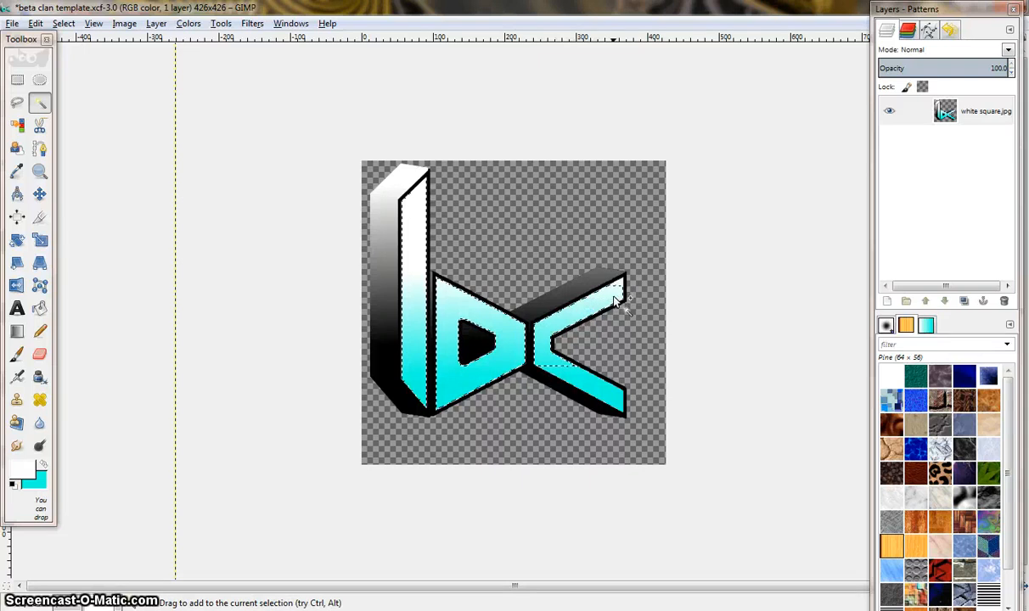
left_click(619, 287, "shift")
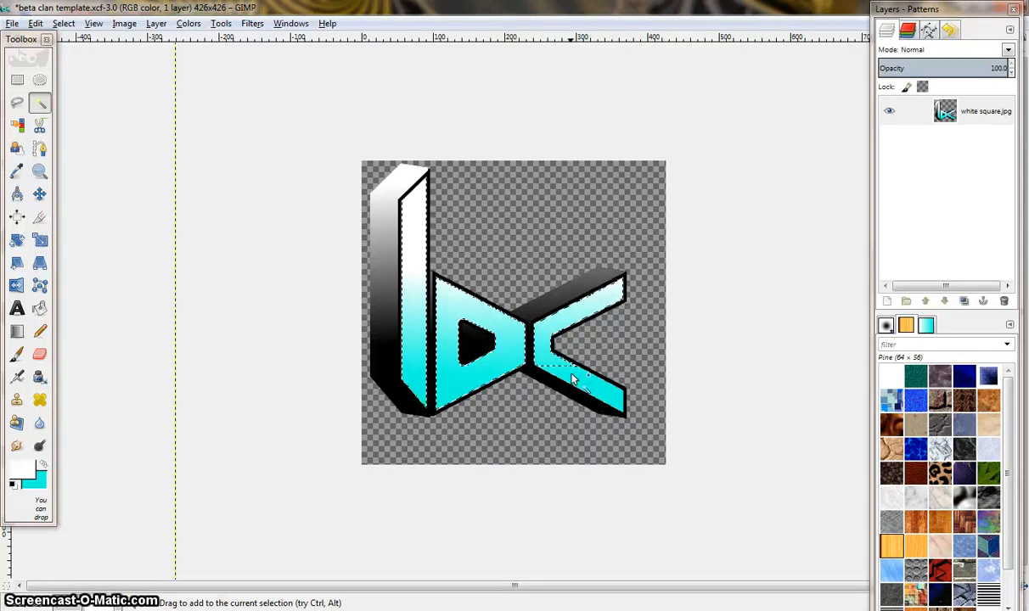
left_click(609, 397, "shift")
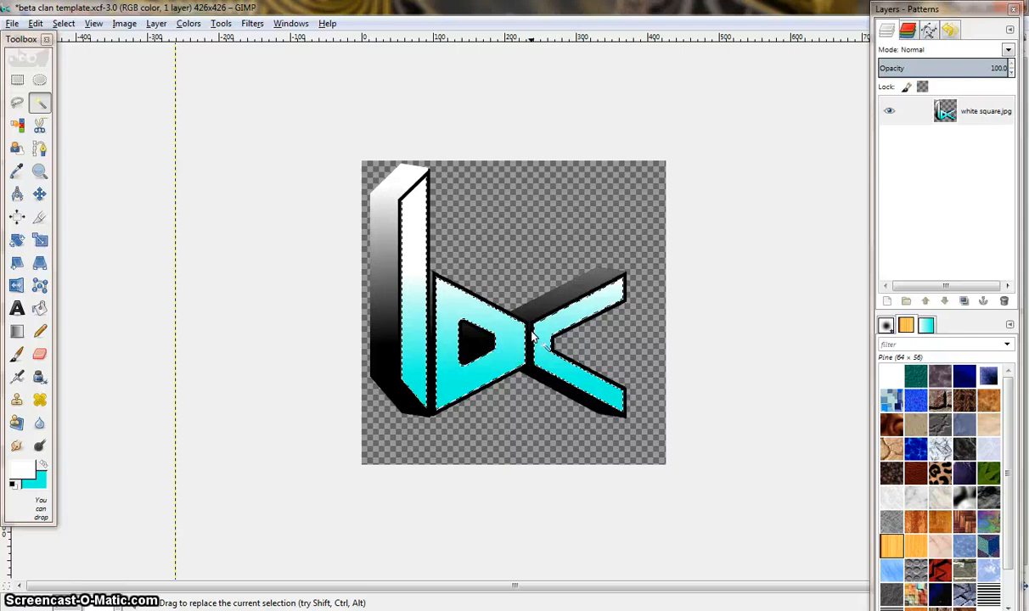
- Apply the Clothify filter to the selected letter faces and clear the selection
left_click(252, 23)
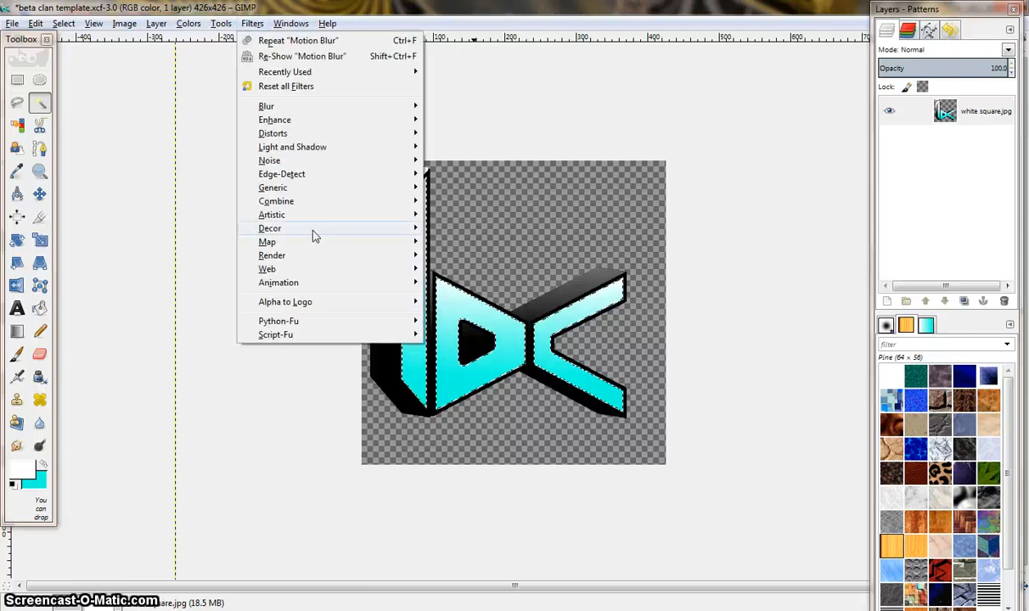
mouse_move(313, 218)
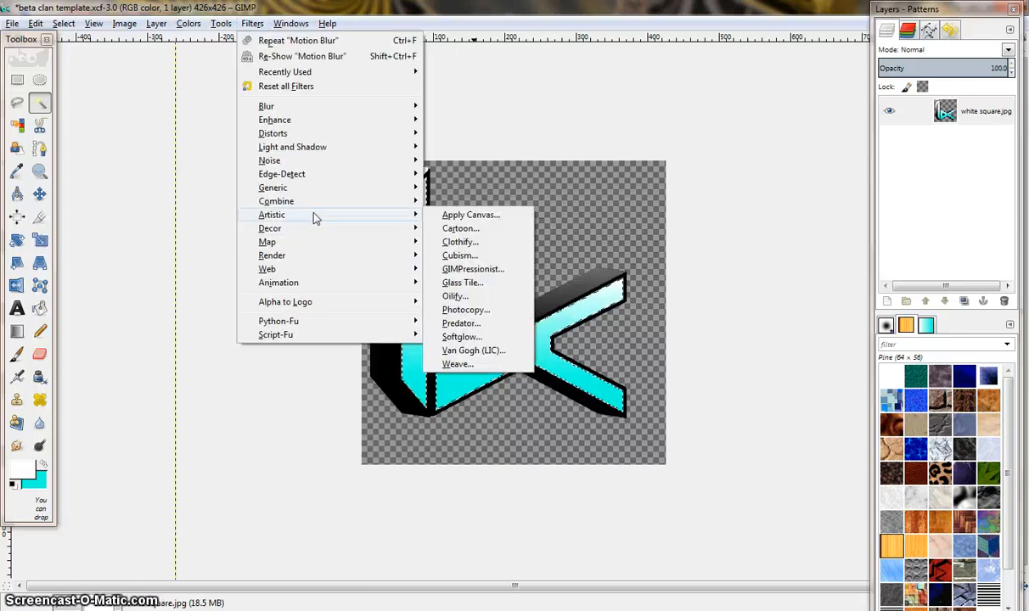
left_click(492, 243)
left_click(535, 421)
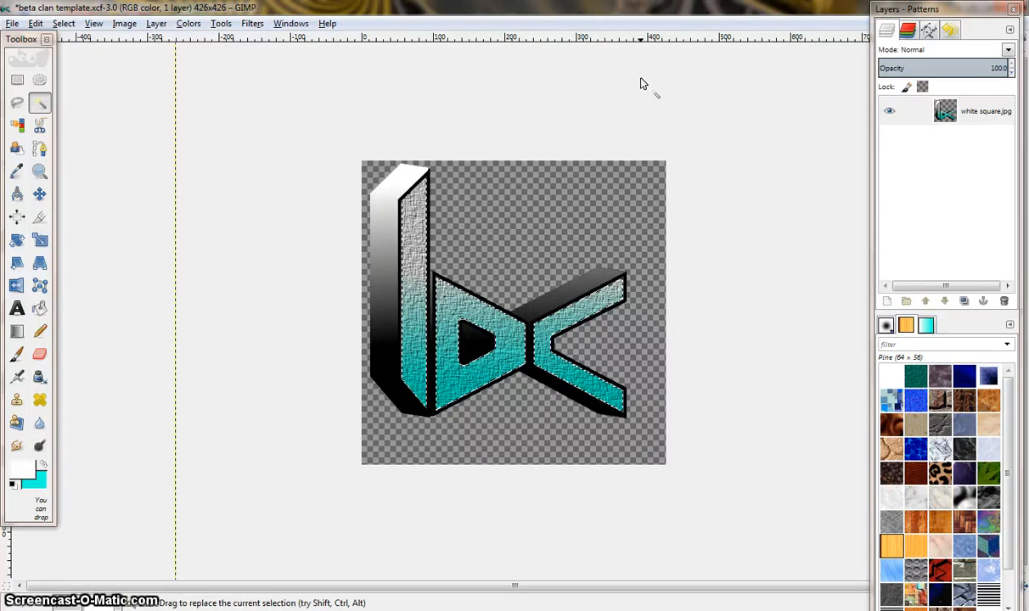
left_click(64, 23)
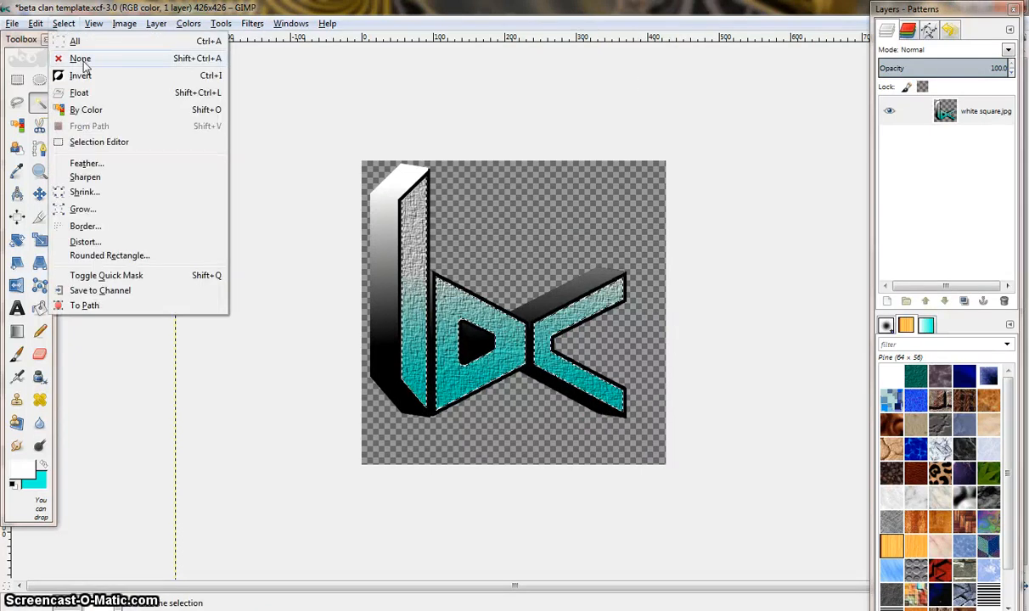
left_click(83, 61)
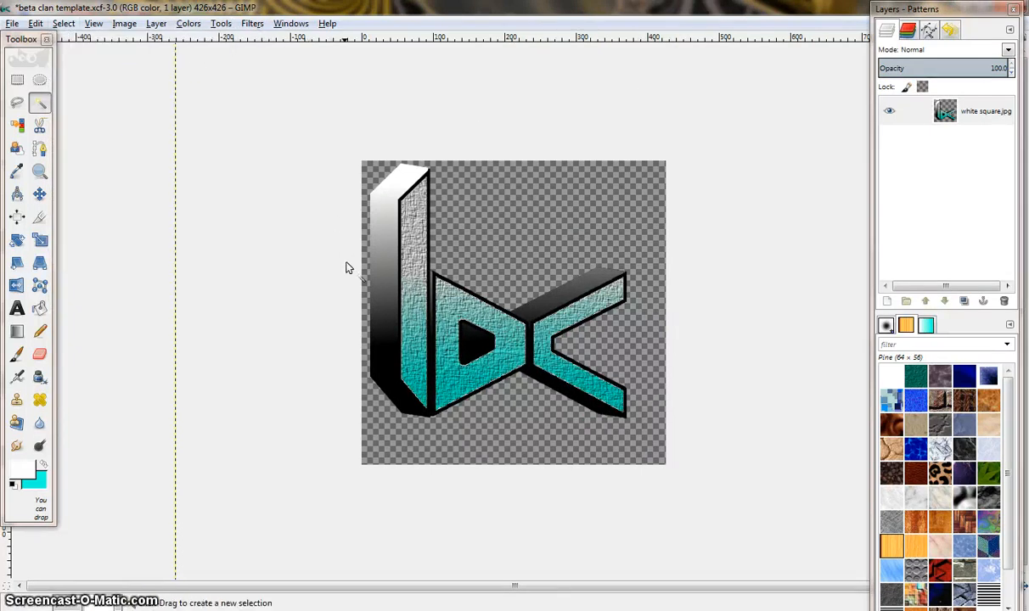